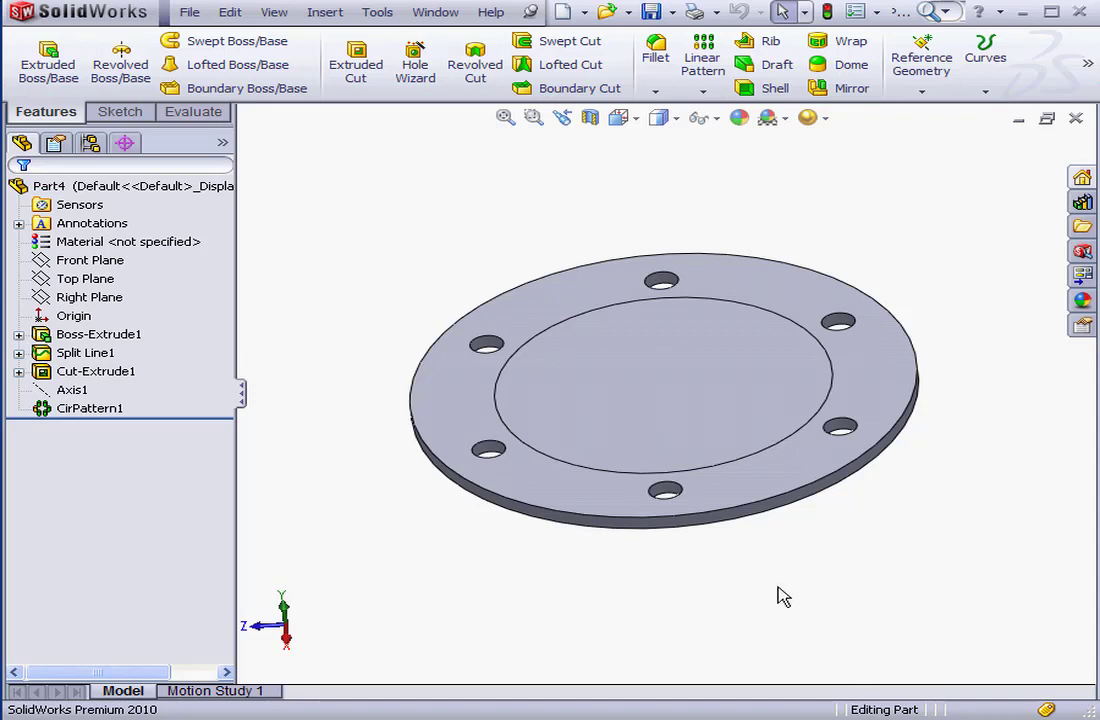
# Launch the SimulationXpress Analysis Wizard on the flange from the Evaluate tab
pyautogui.moveTo(705, 507); pyautogui.dragTo(692, 471, button='middle')
pyautogui.click(673, 408)
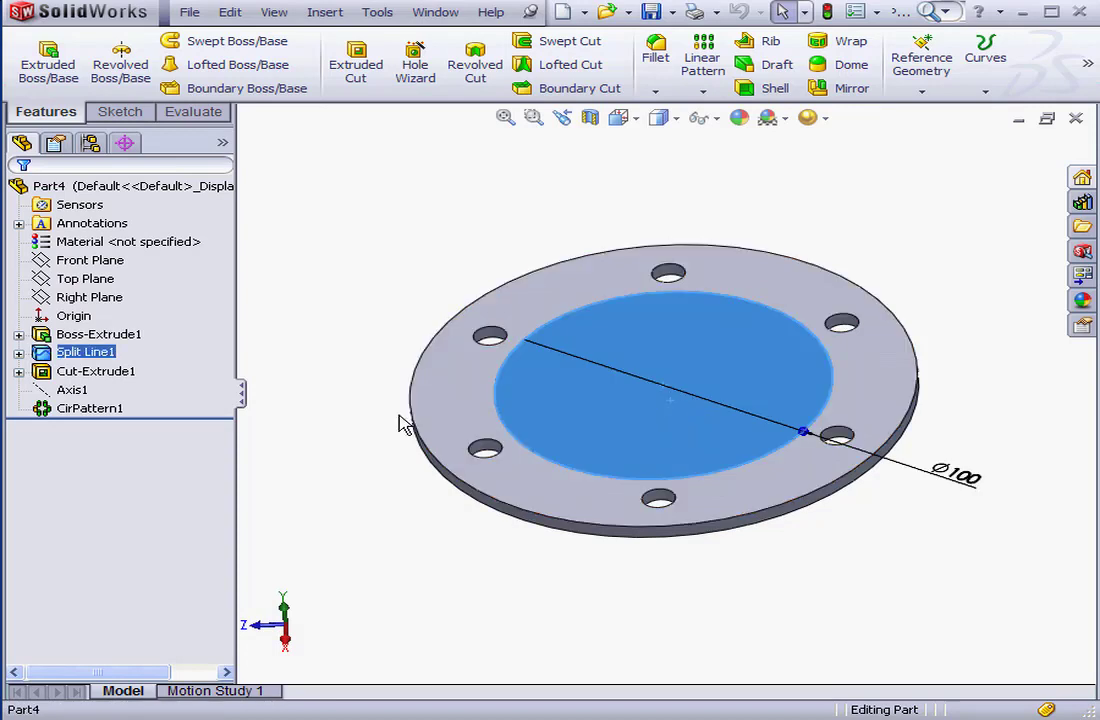
pyautogui.click(330, 350)
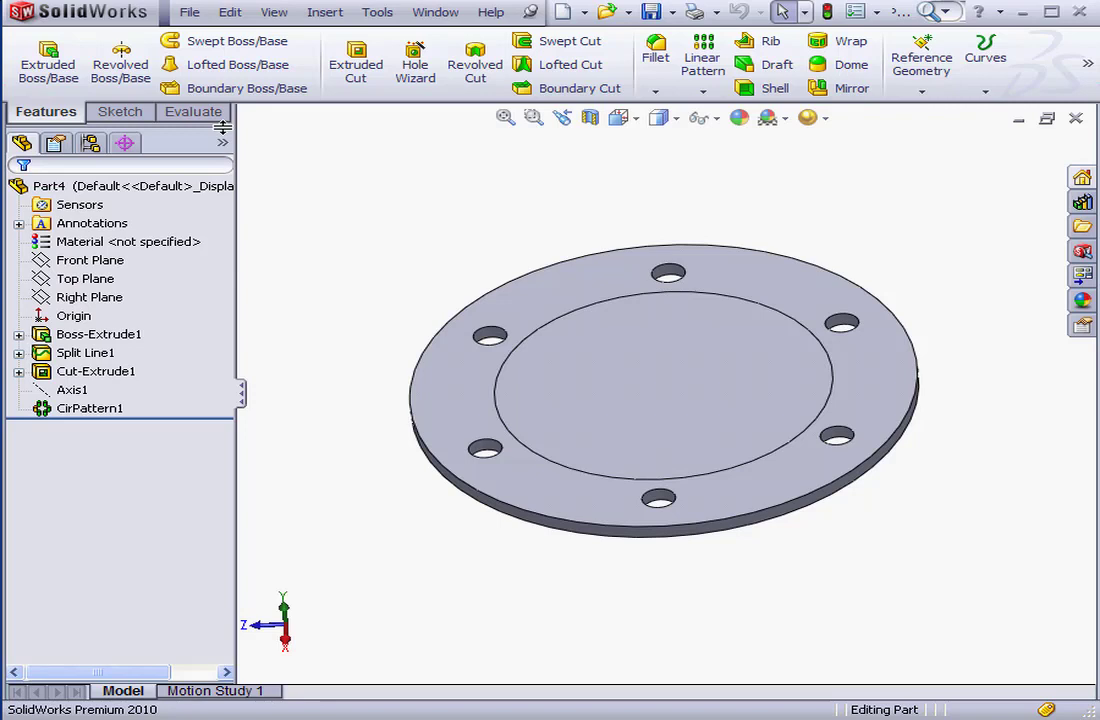
pyautogui.click(192, 111)
pyautogui.moveTo(1088, 64)
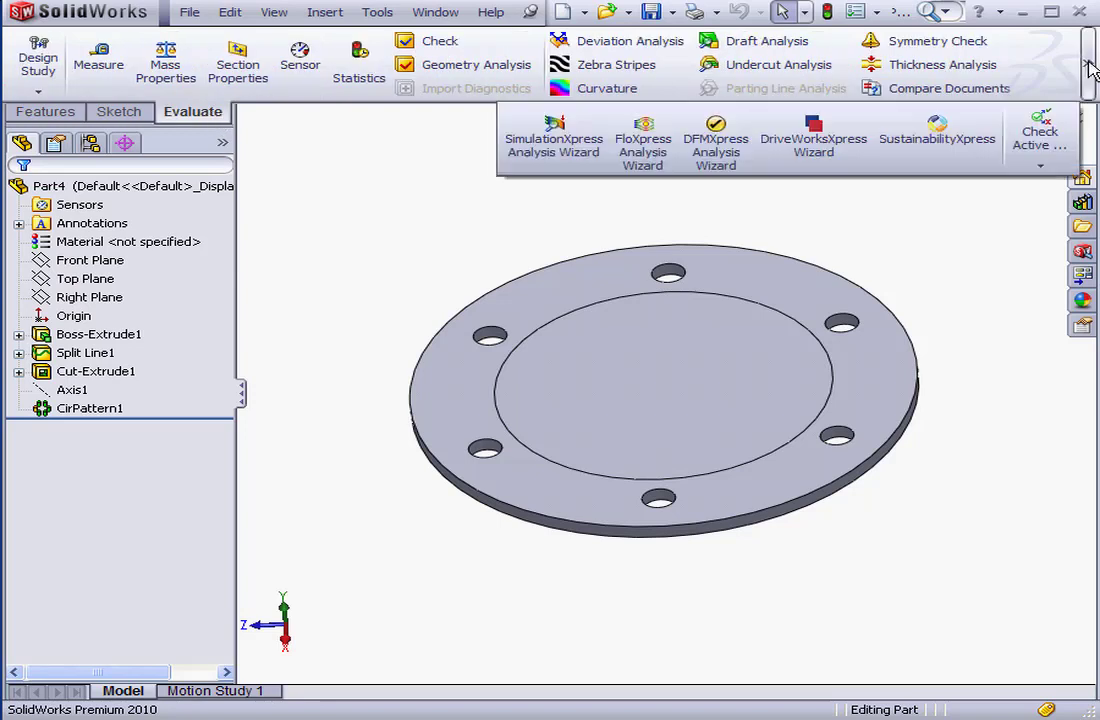
pyautogui.click(580, 148)
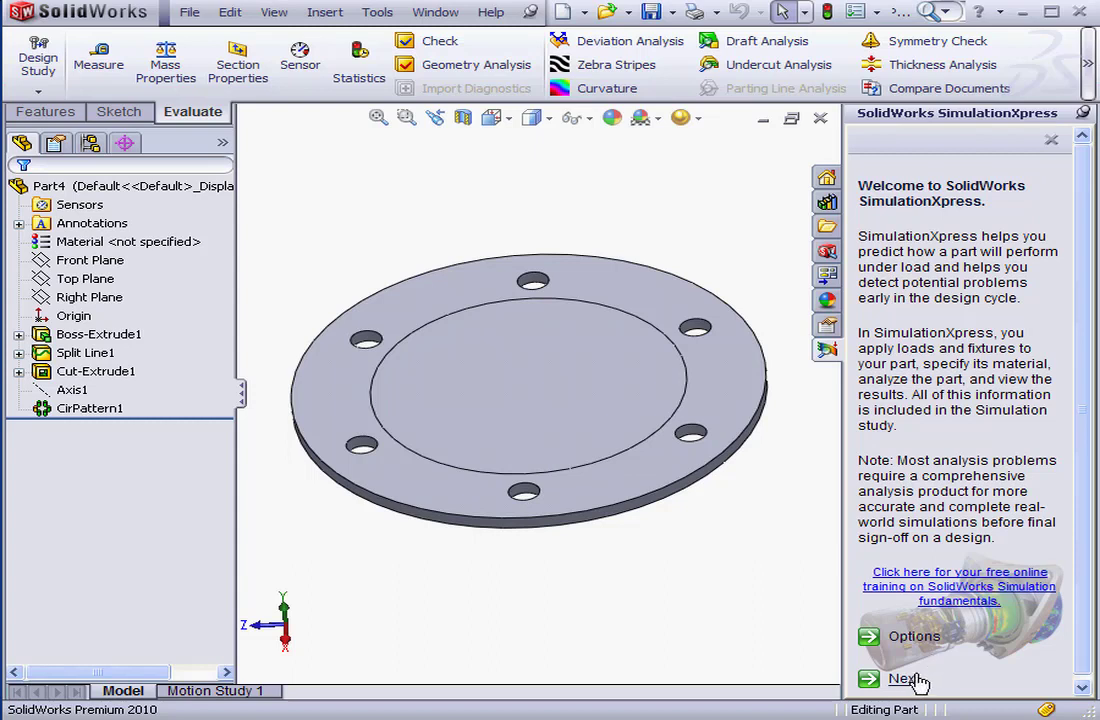
# Set the study units to English (IPS) and turn on Show annotation
pyautogui.click(913, 637)
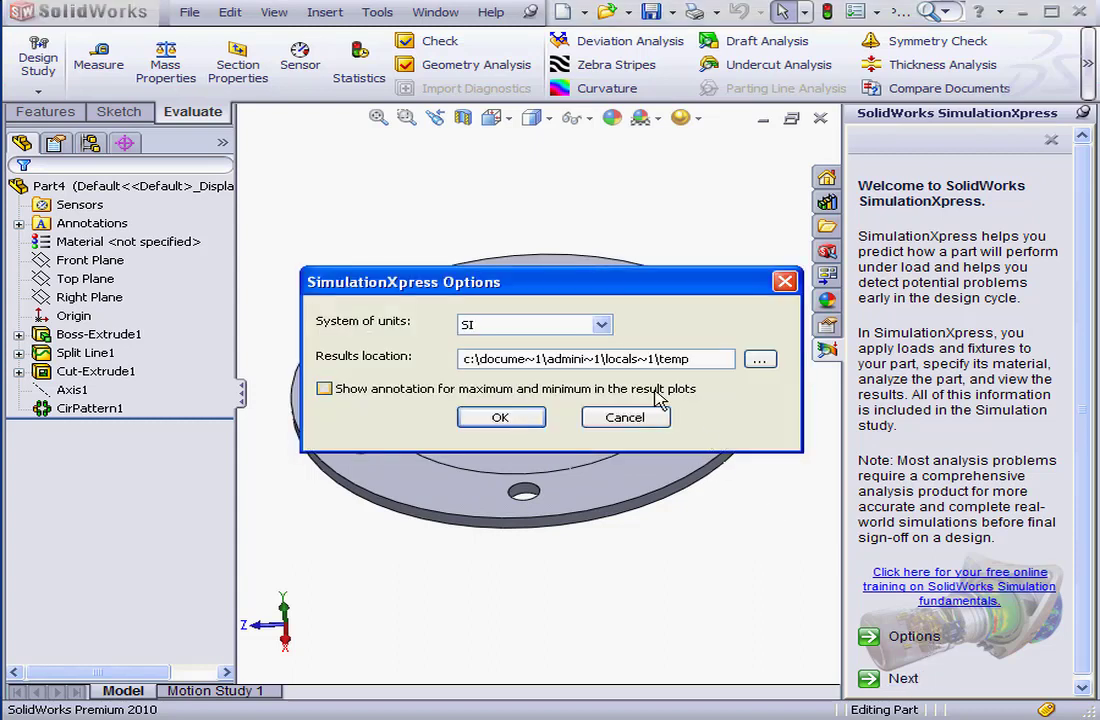
pyautogui.click(601, 327)
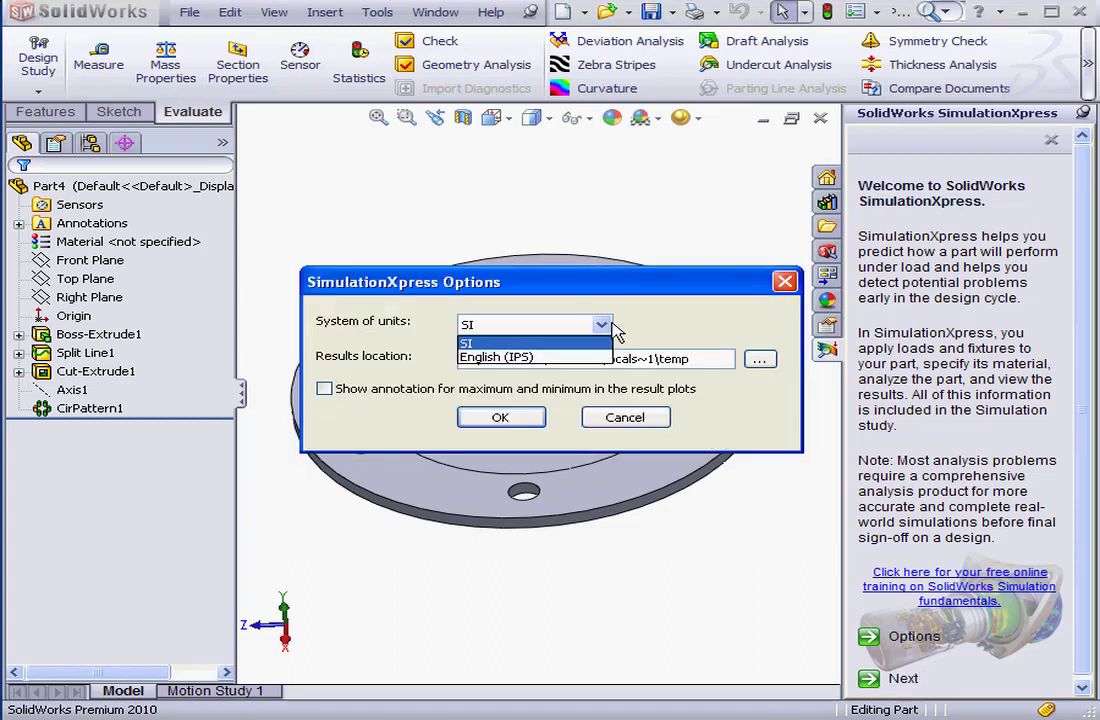
pyautogui.click(497, 357)
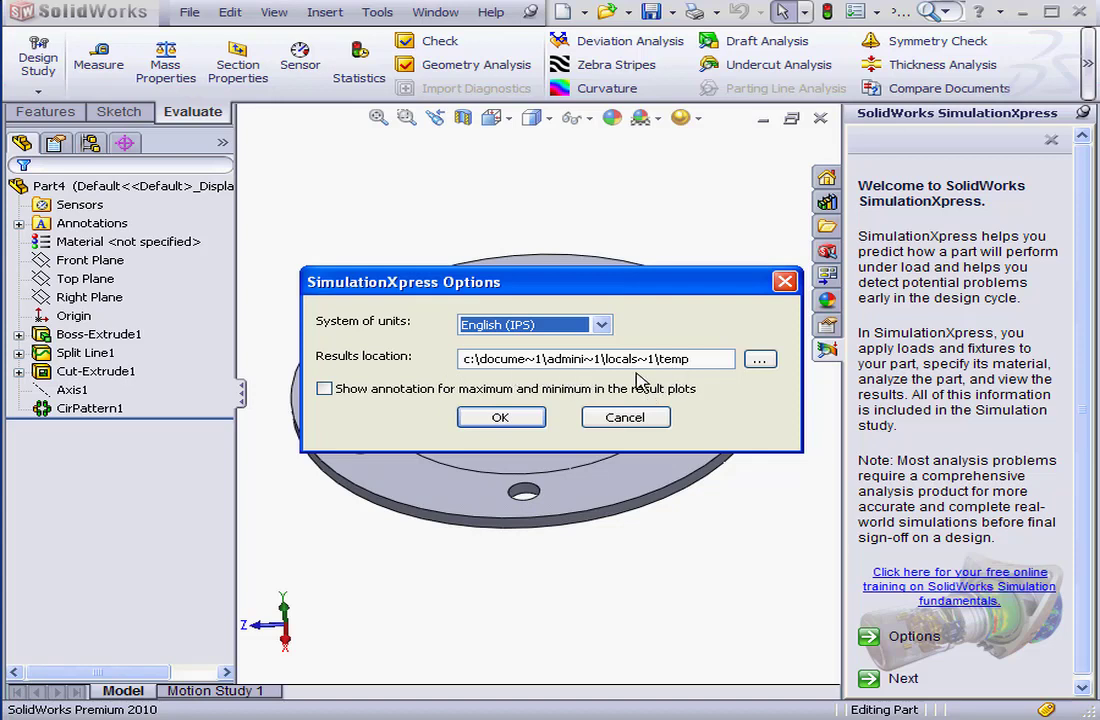
pyautogui.click(325, 389)
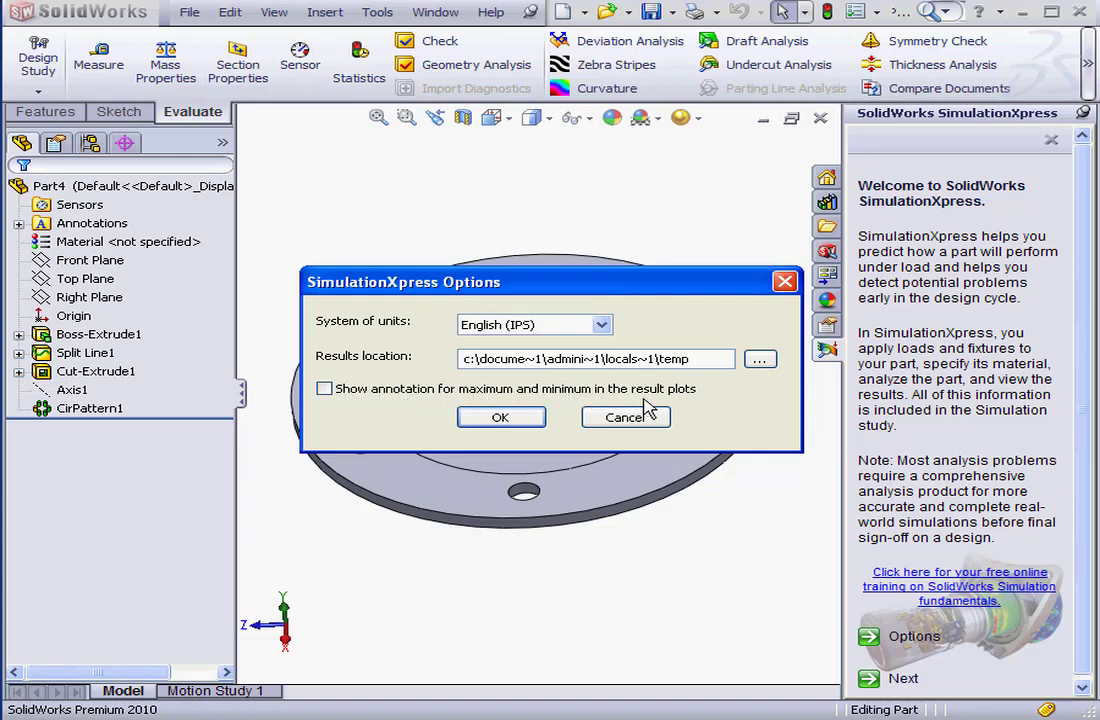
pyautogui.click(522, 419)
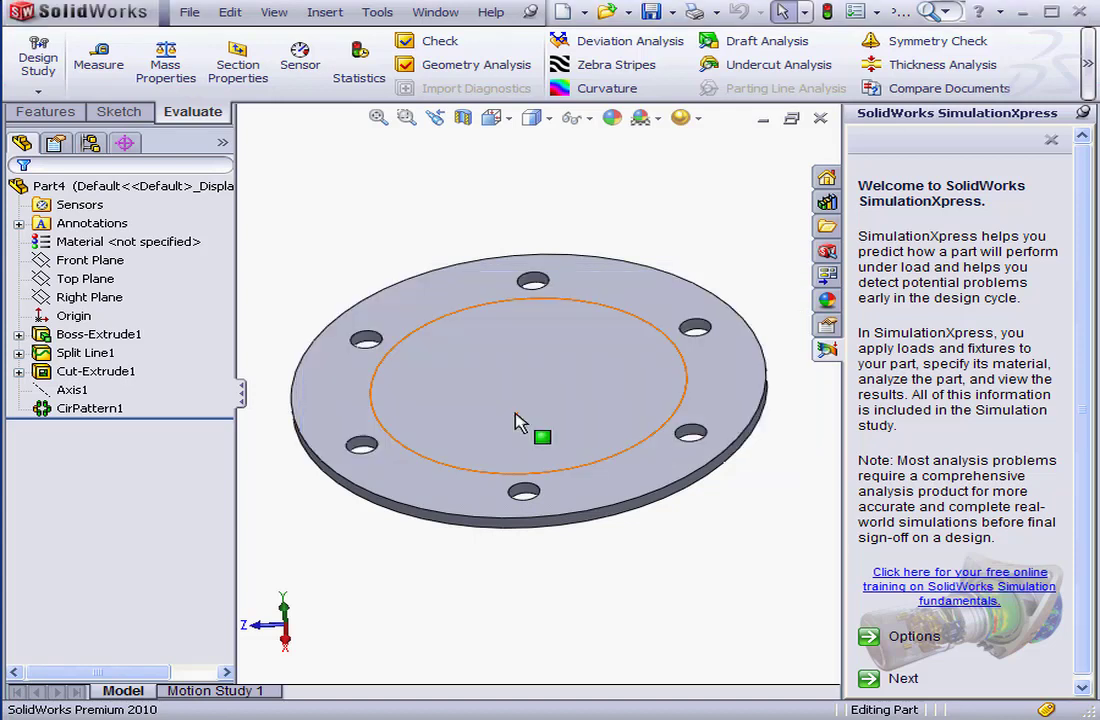
# Create fixture Fixed-1 holding all six bolt-hole faces of the flange
pyautogui.click(905, 688)
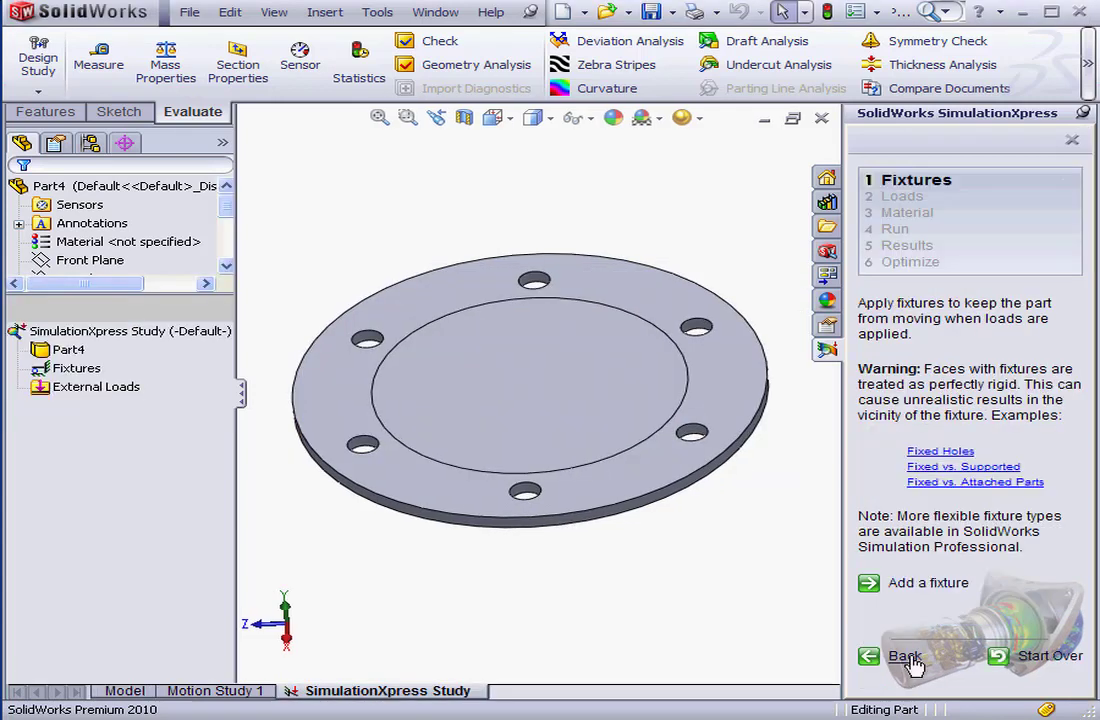
pyautogui.click(929, 584)
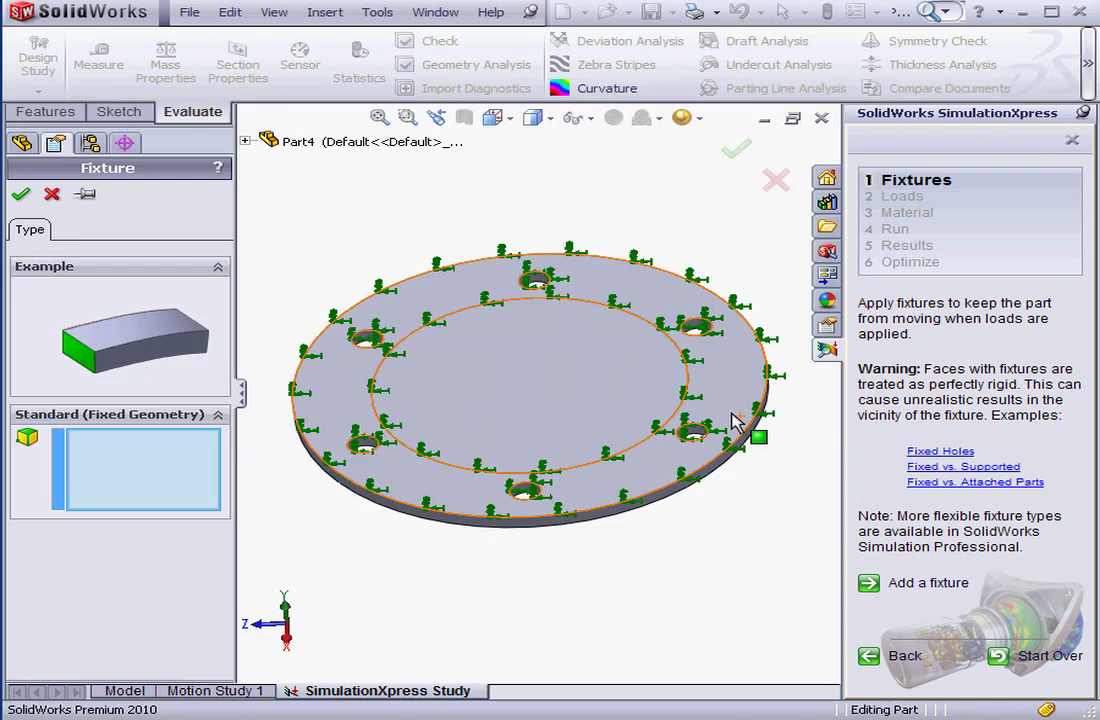
pyautogui.click(702, 435)
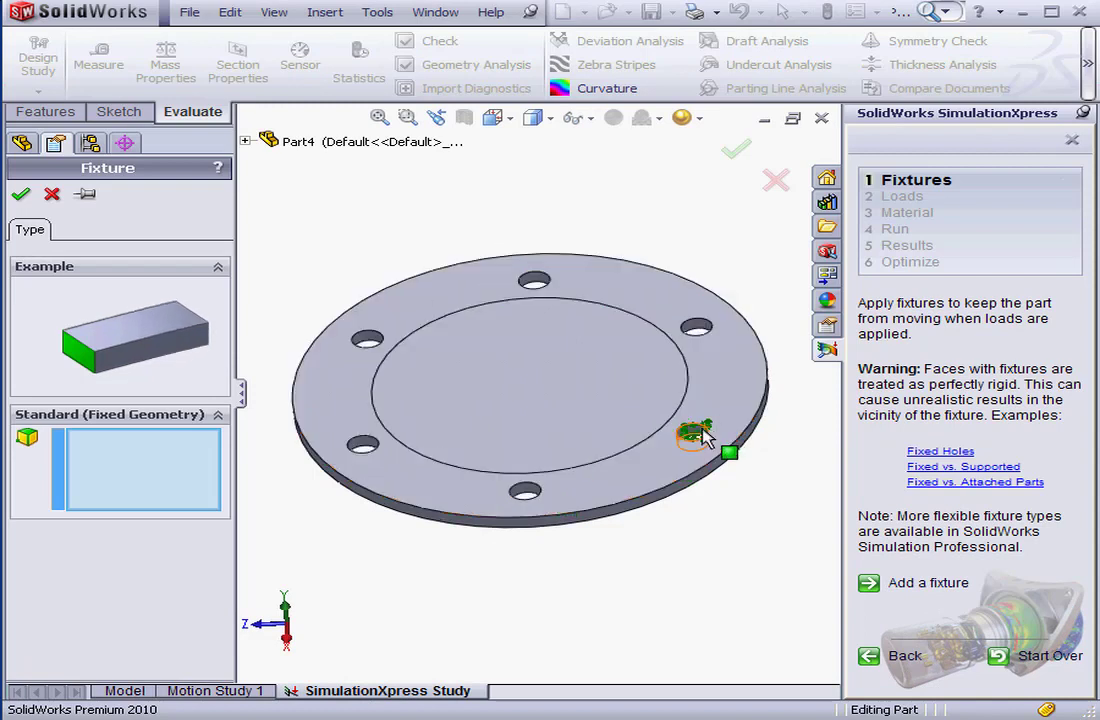
pyautogui.click(695, 326)
pyautogui.click(538, 286)
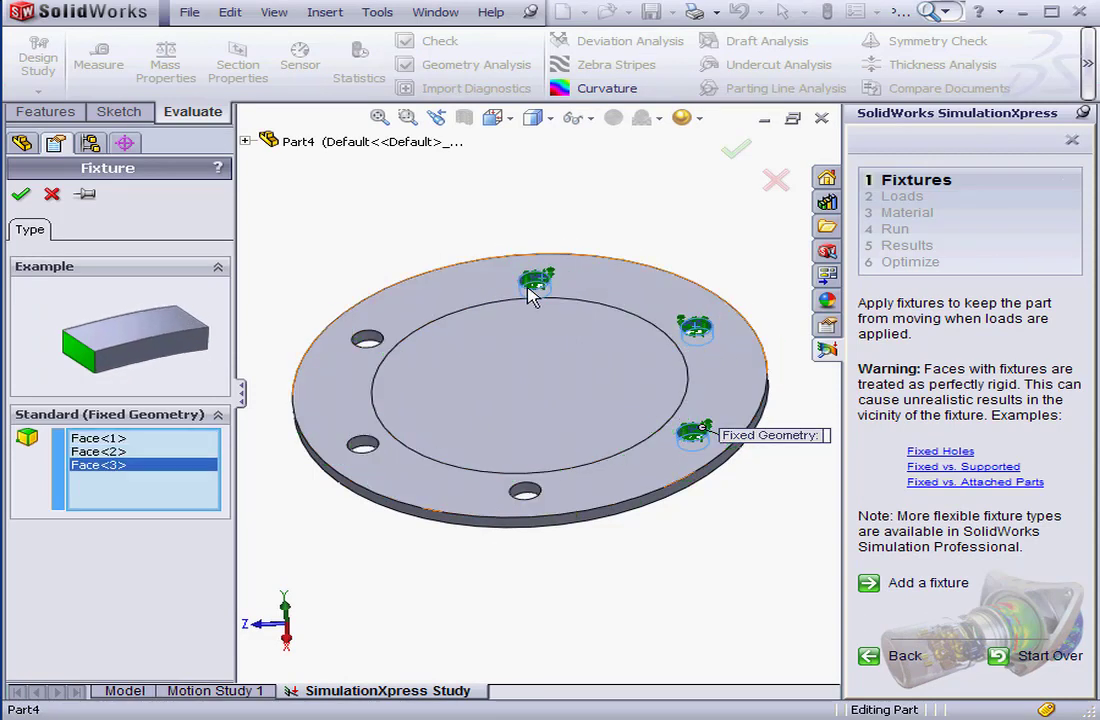
pyautogui.click(367, 340)
pyautogui.click(366, 443)
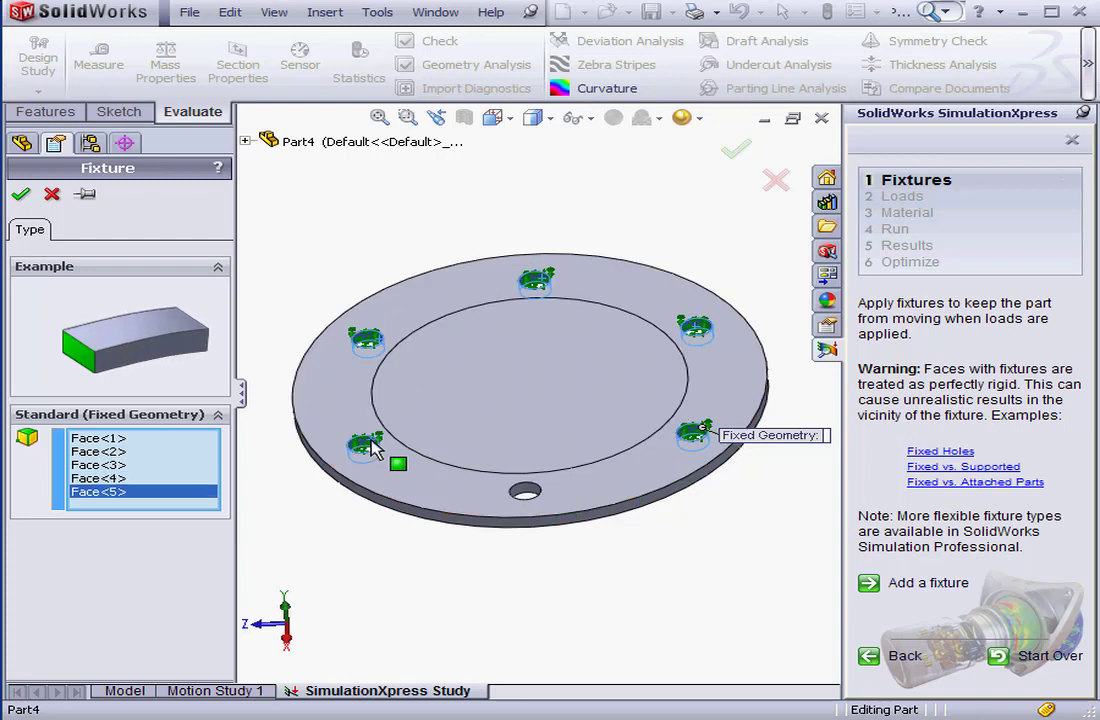
pyautogui.click(532, 494)
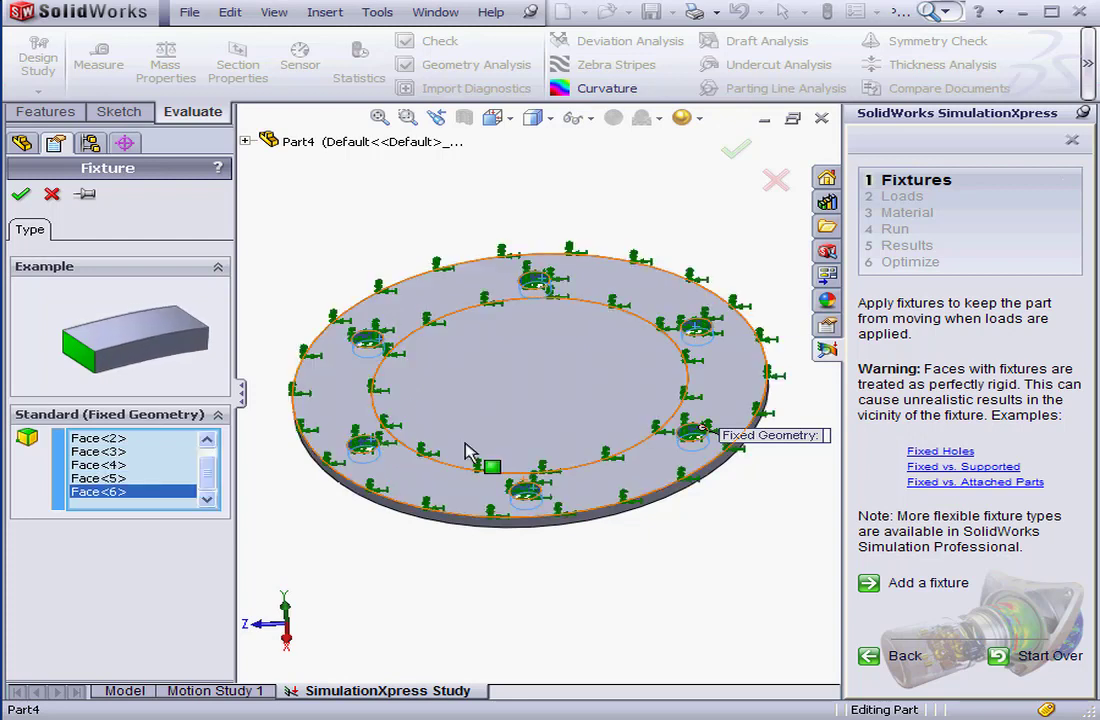
pyautogui.click(21, 194)
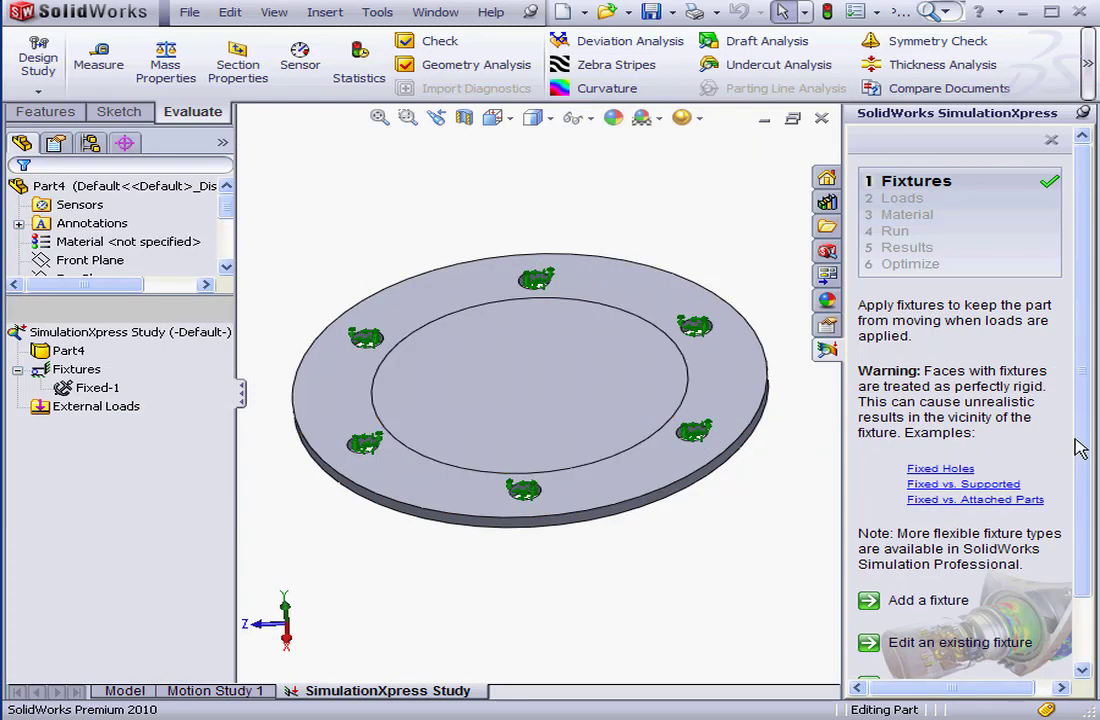
pyautogui.scroll(-3, 1080, 445)
# Apply Pressure-1, 100 psi normal to the inner split-line face
pyautogui.click(905, 608)
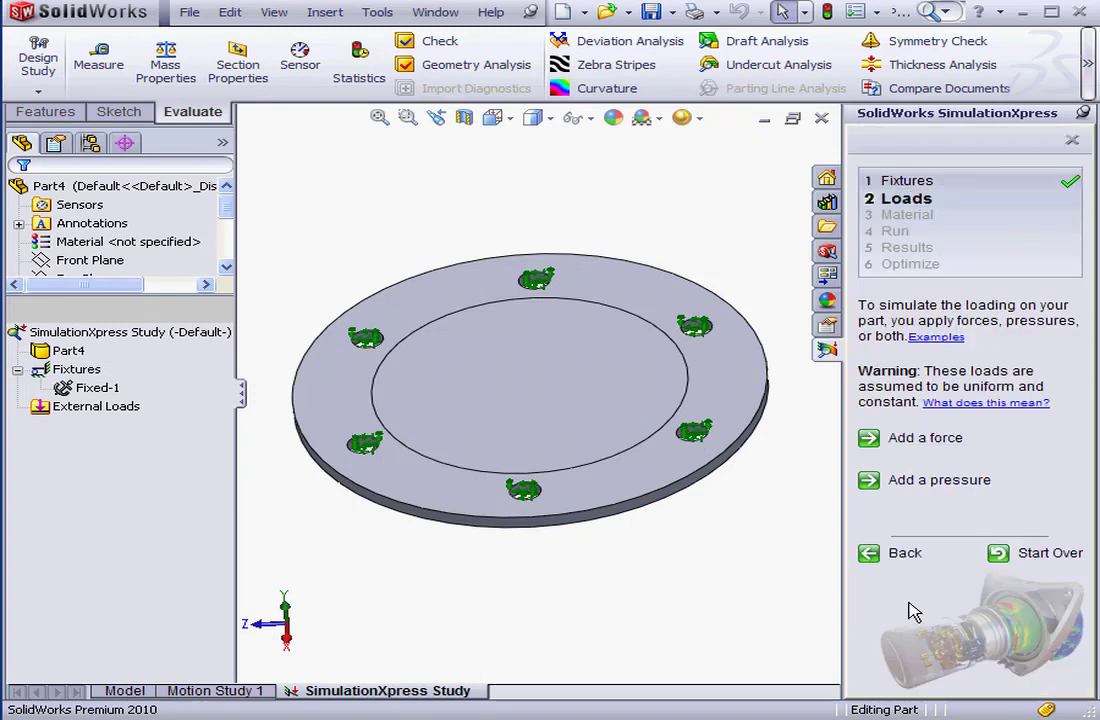
pyautogui.click(940, 481)
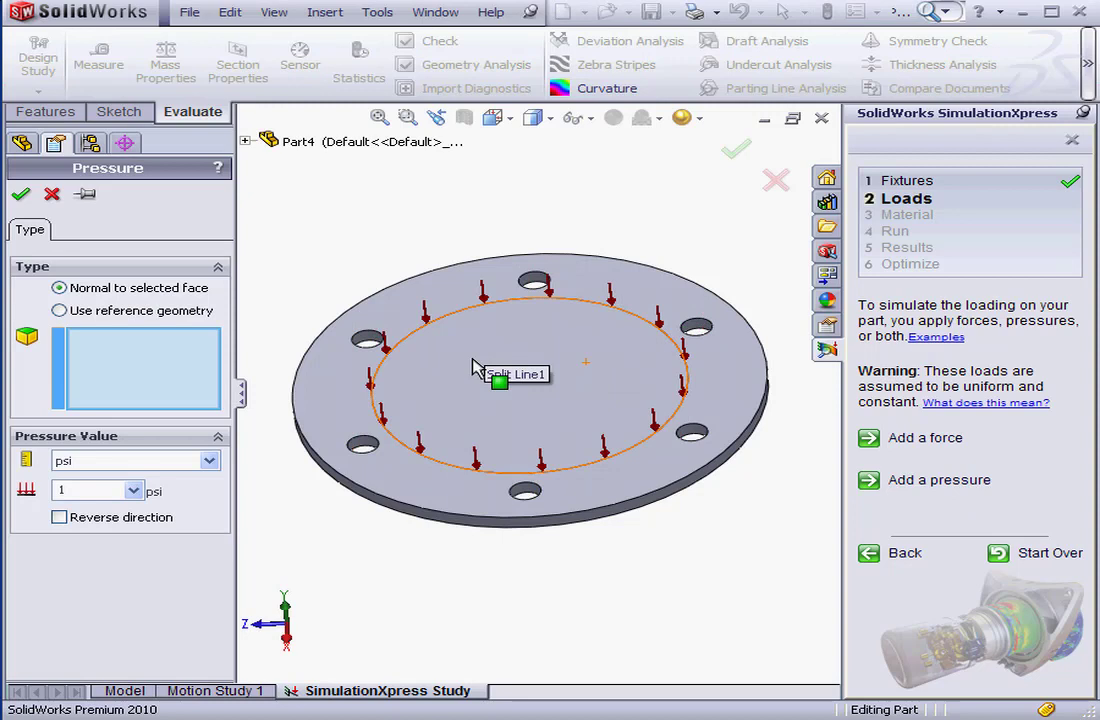
pyautogui.click(540, 368)
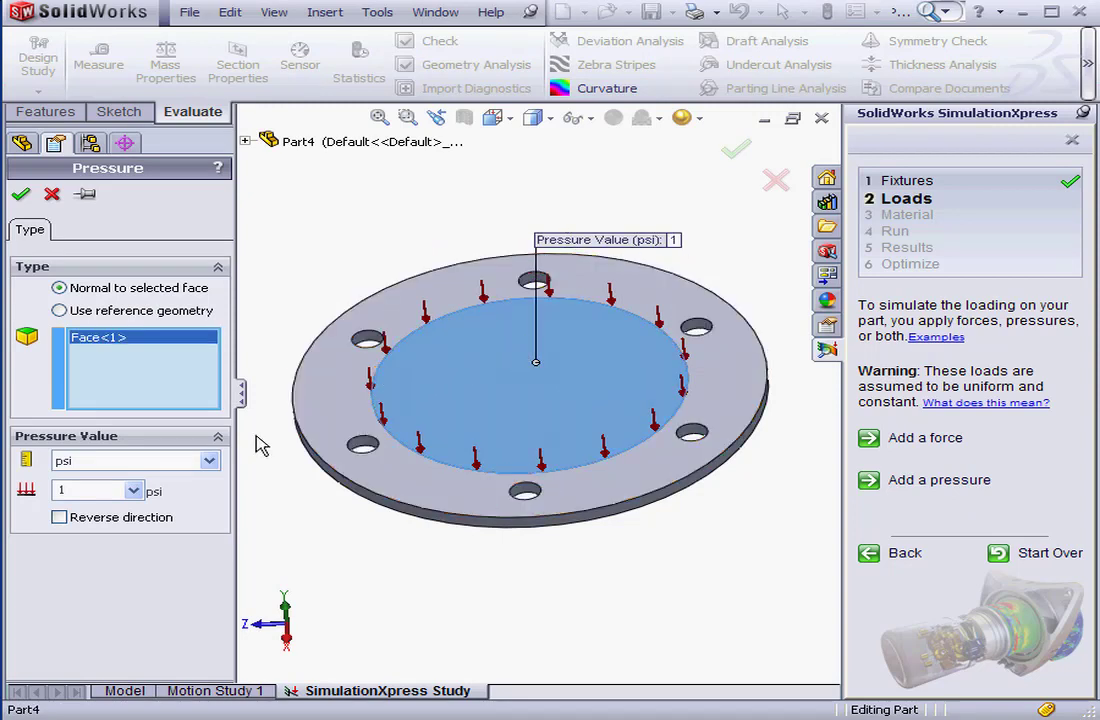
pyautogui.doubleClick(92, 490)
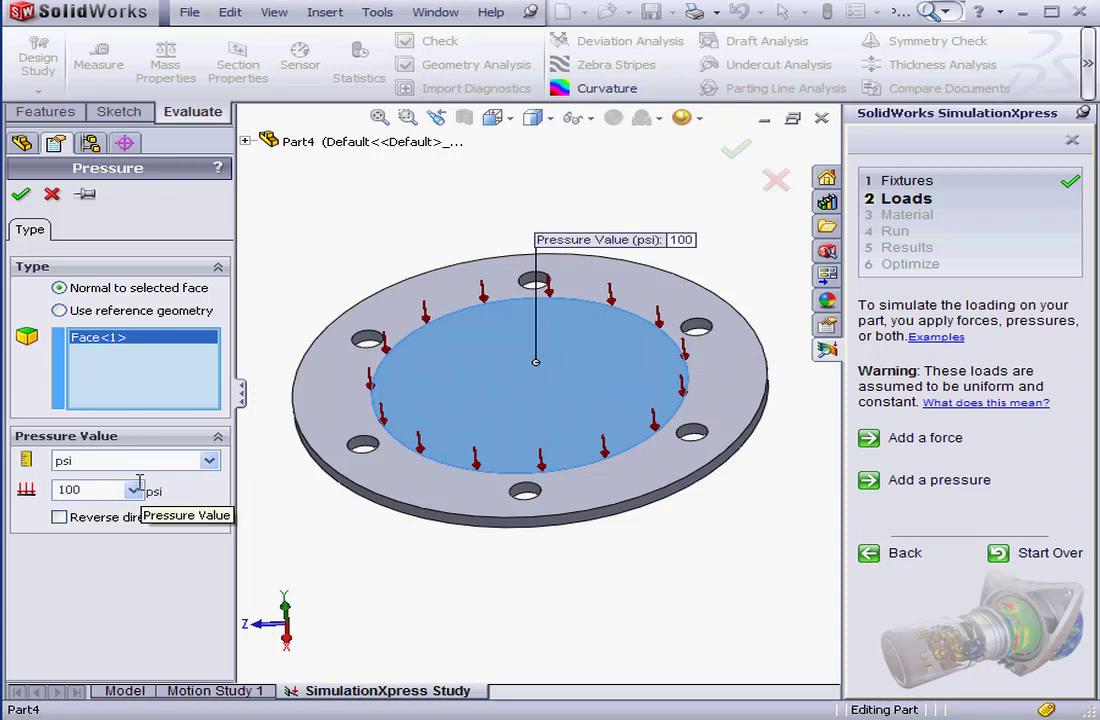
pyautogui.click(21, 196)
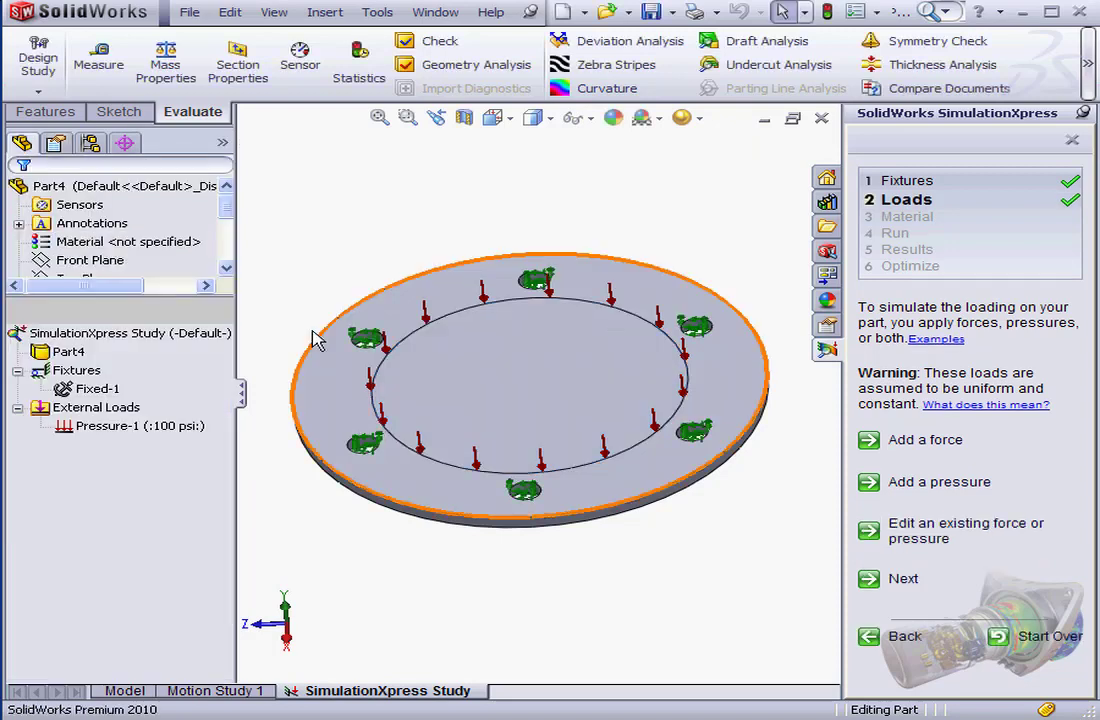
# Assign AISI 1020 from the Steel library to Part4
pyautogui.click(903, 580)
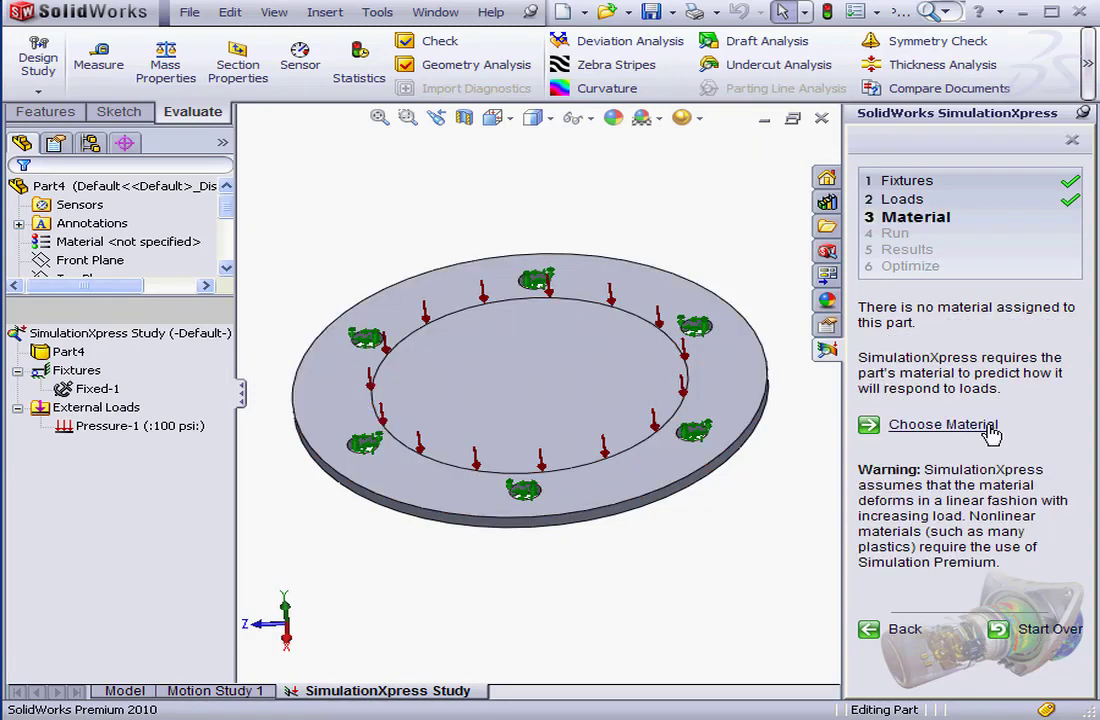
pyautogui.click(923, 432)
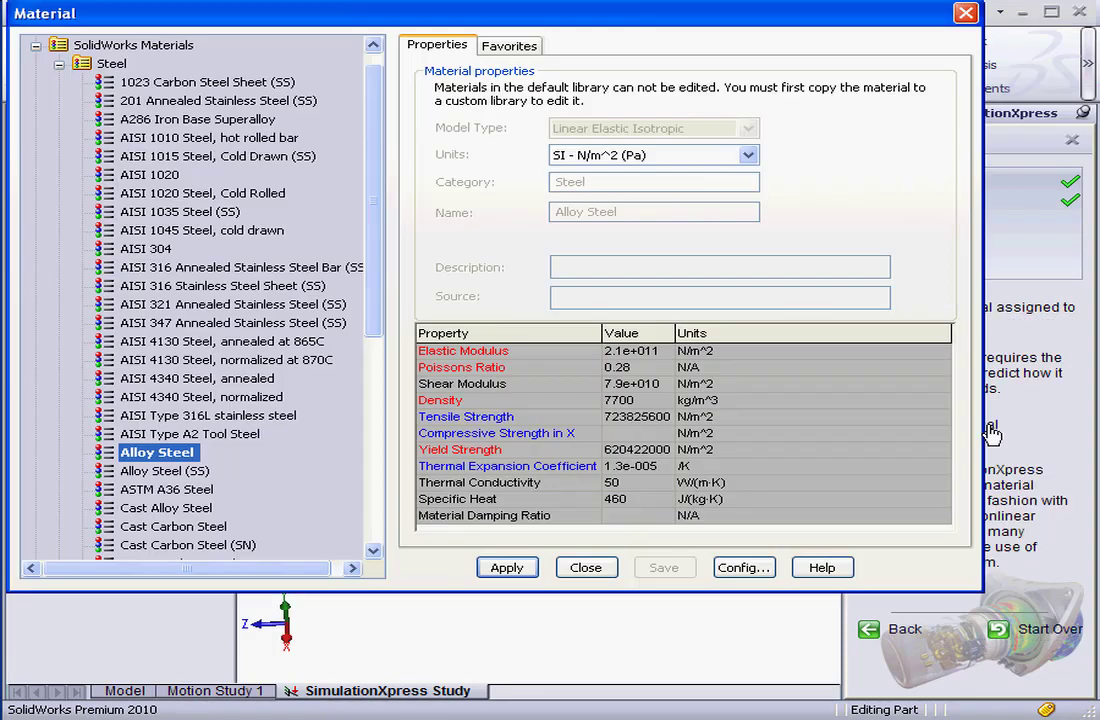
pyautogui.click(175, 178)
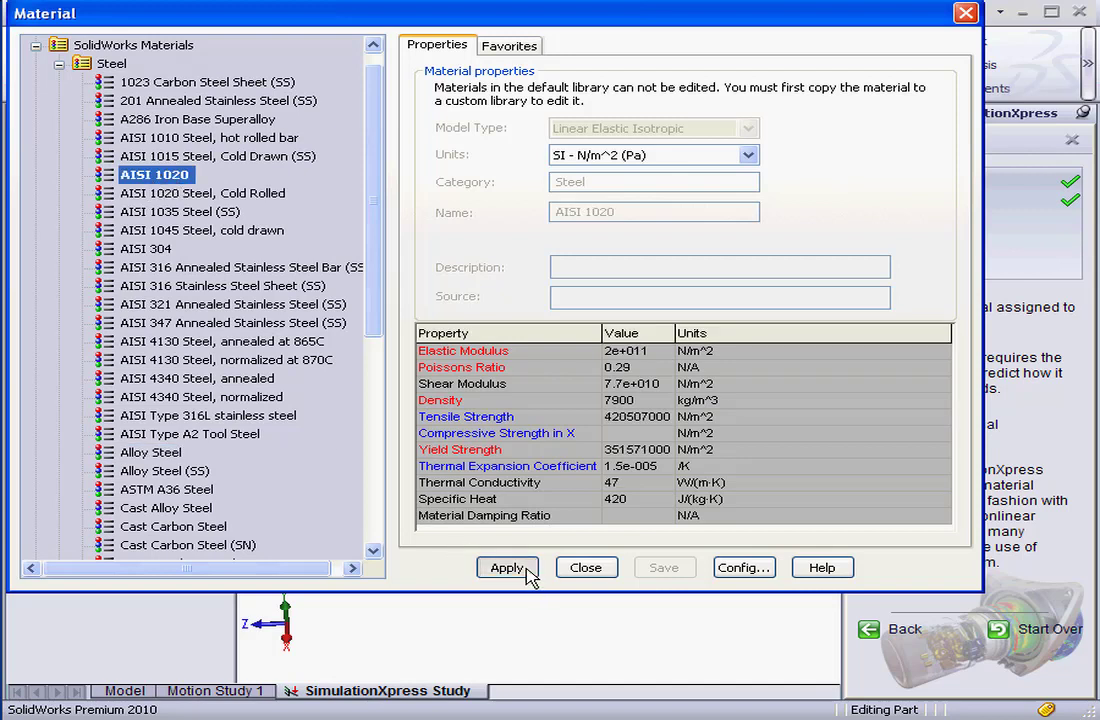
pyautogui.click(590, 569)
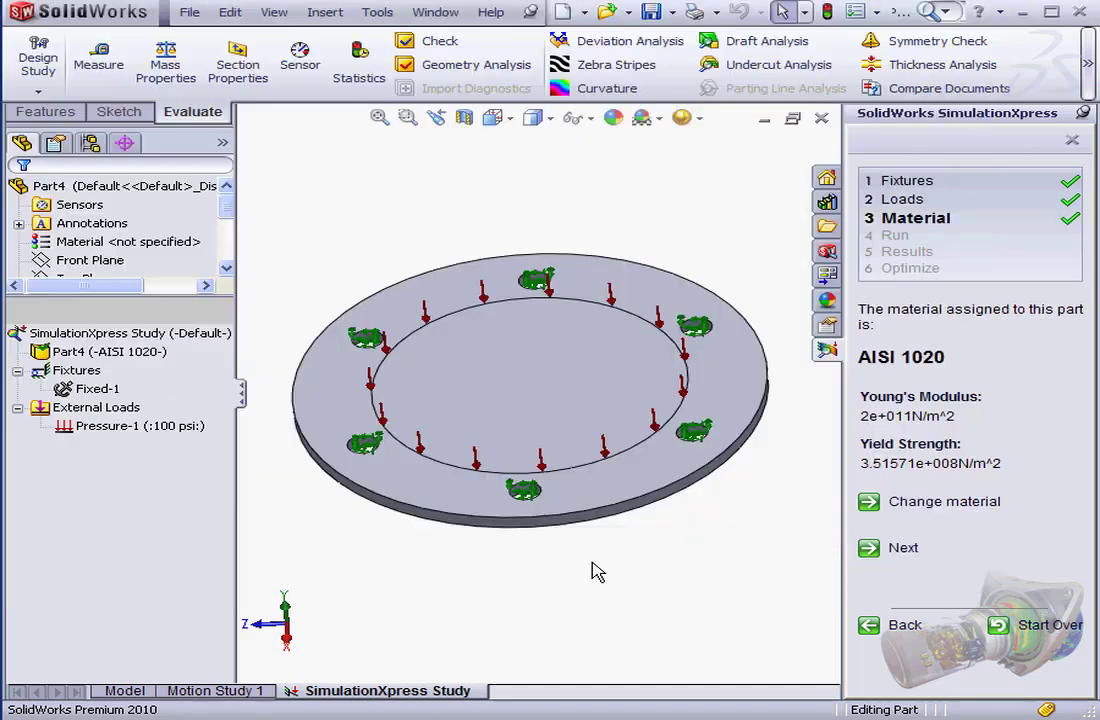
# Run the simulation and stop the deformation animation at scale 228.428
pyautogui.click(903, 549)
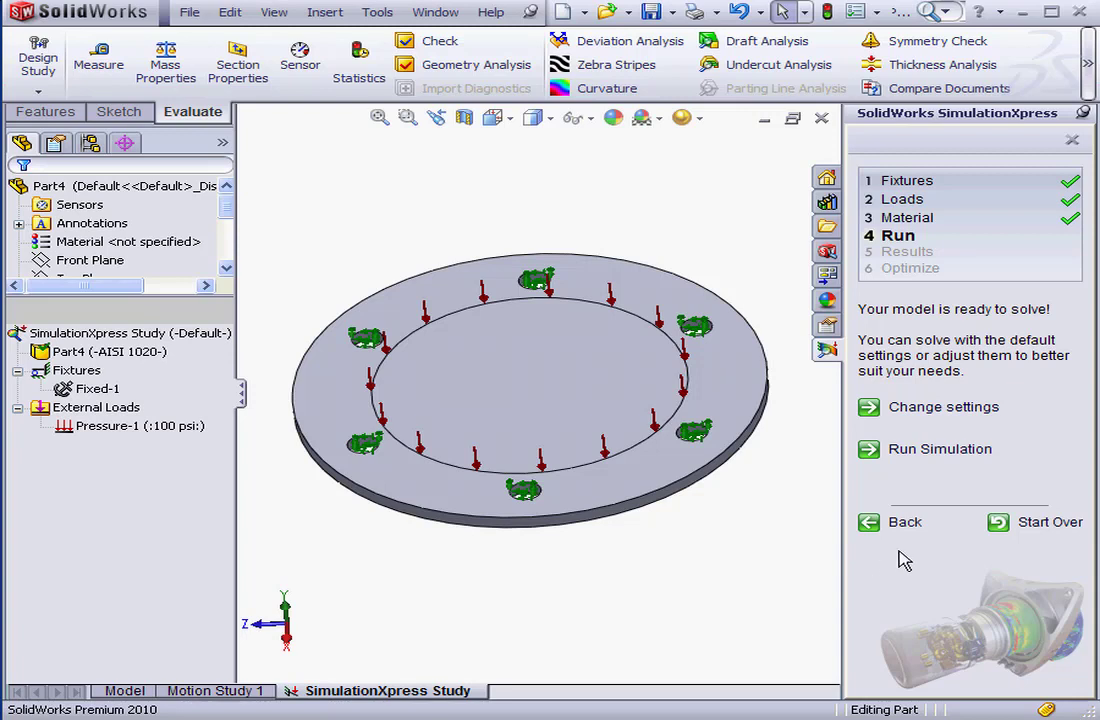
pyautogui.click(977, 460)
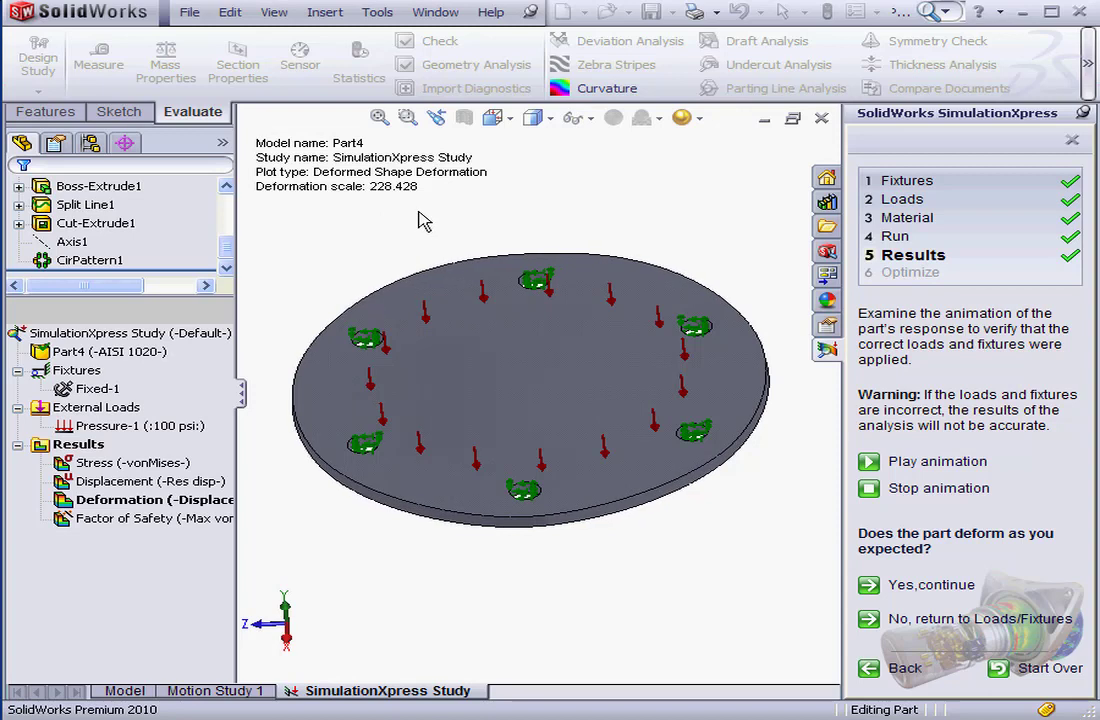
pyautogui.click(940, 492)
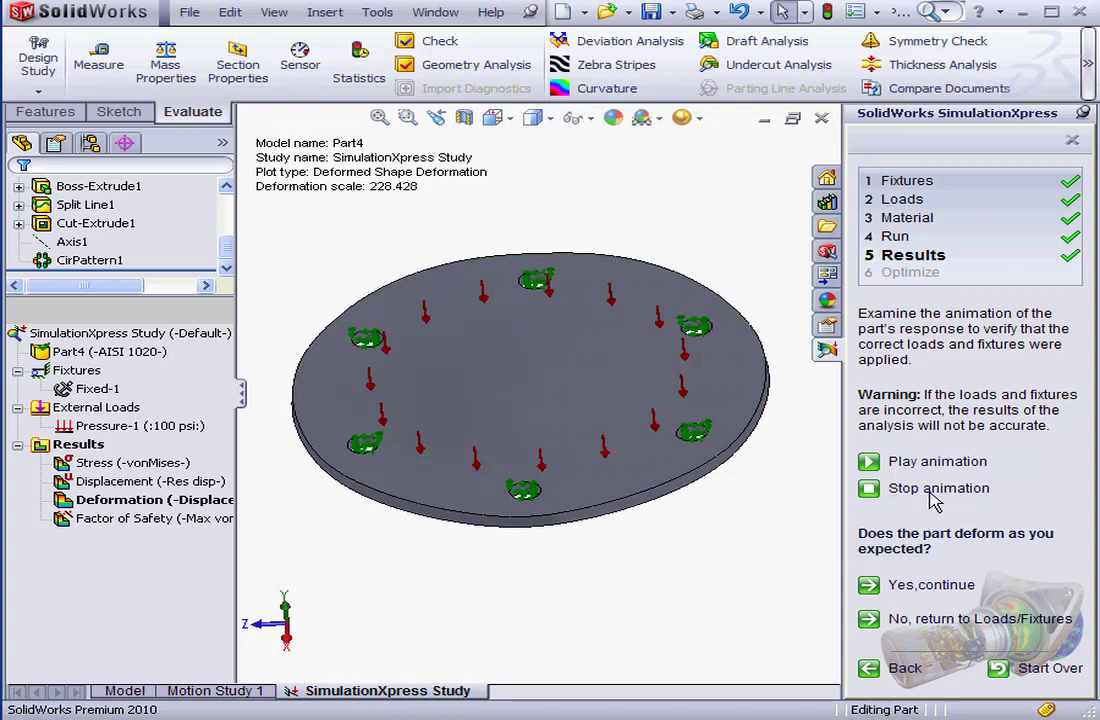
# Accept the deformation and show von Mises stress, 19.5 to 22,517.8 psi
pyautogui.click(924, 590)
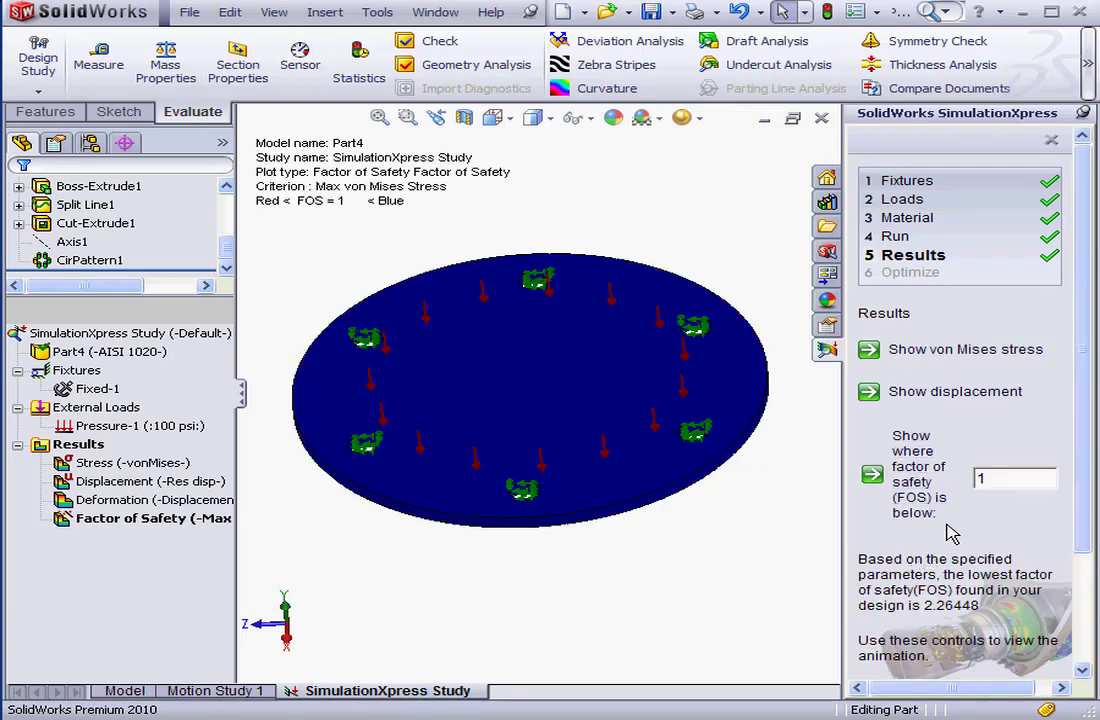
pyautogui.click(993, 352)
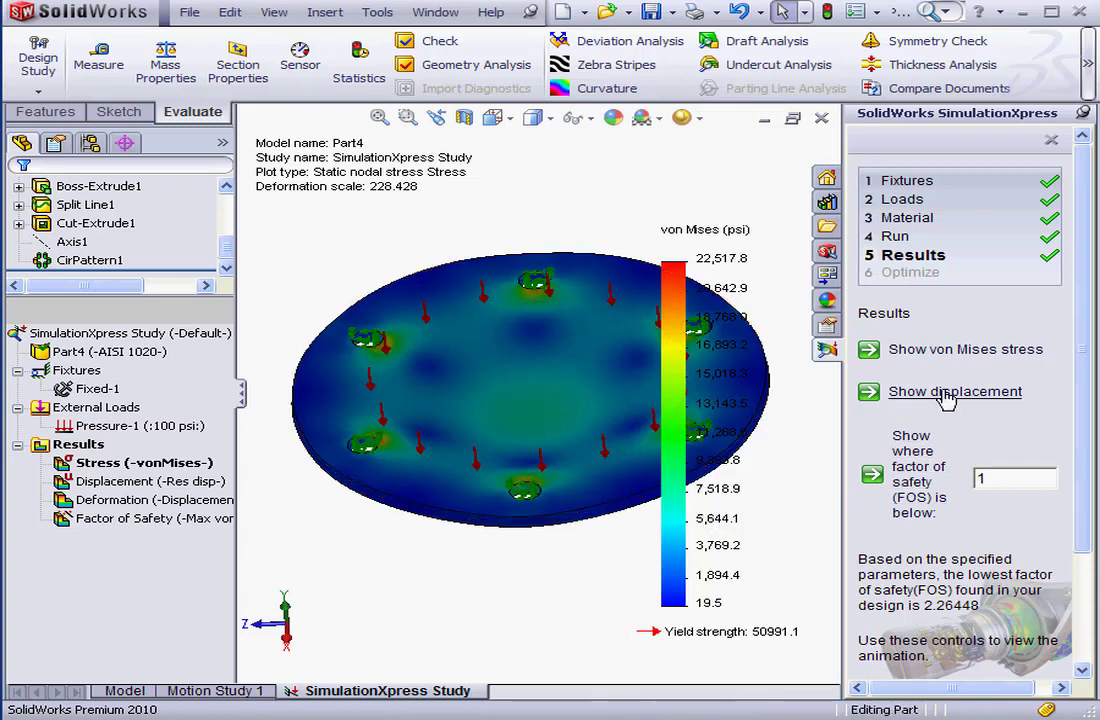
# Show the URES displacement plot, peaking at 2.585e-003 in at the centre, then select Fixed-1
pyautogui.click(878, 391)
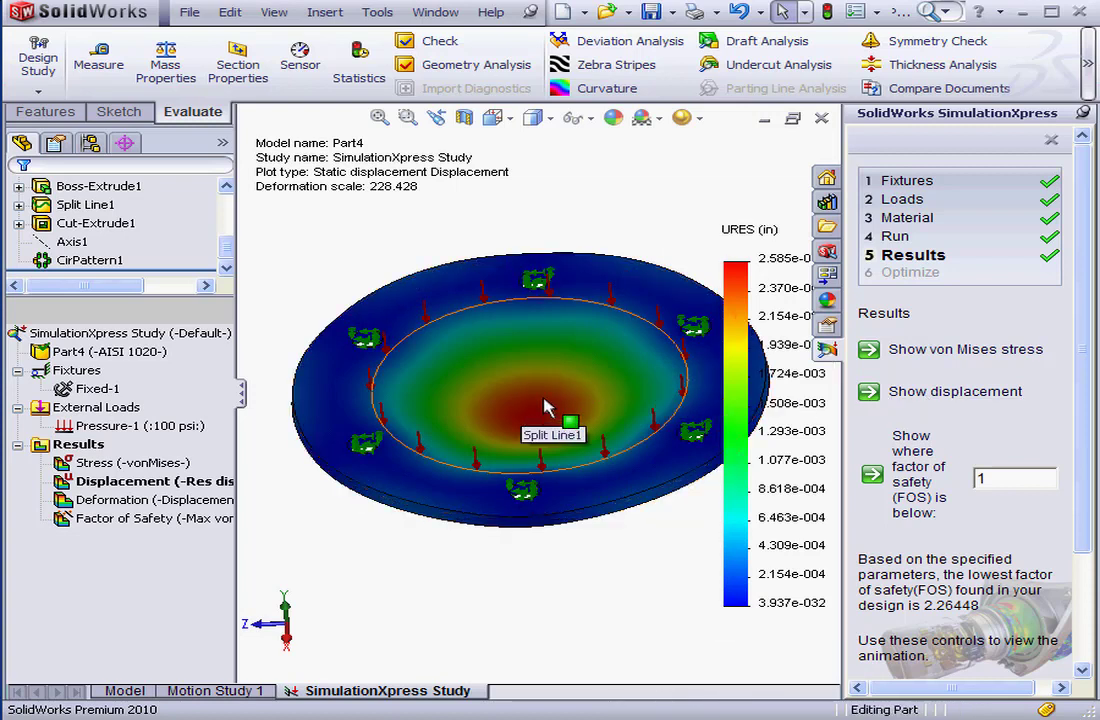
pyautogui.moveTo(560, 410); pyautogui.dragTo(540, 440, button='middle')
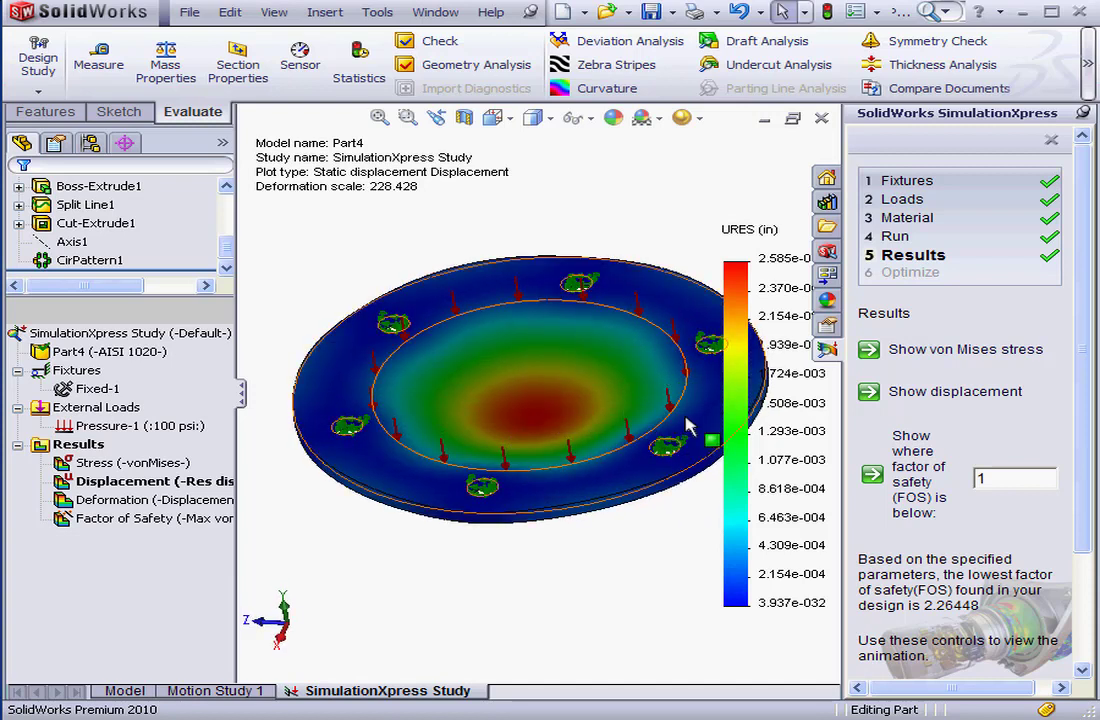
pyautogui.click(98, 389)
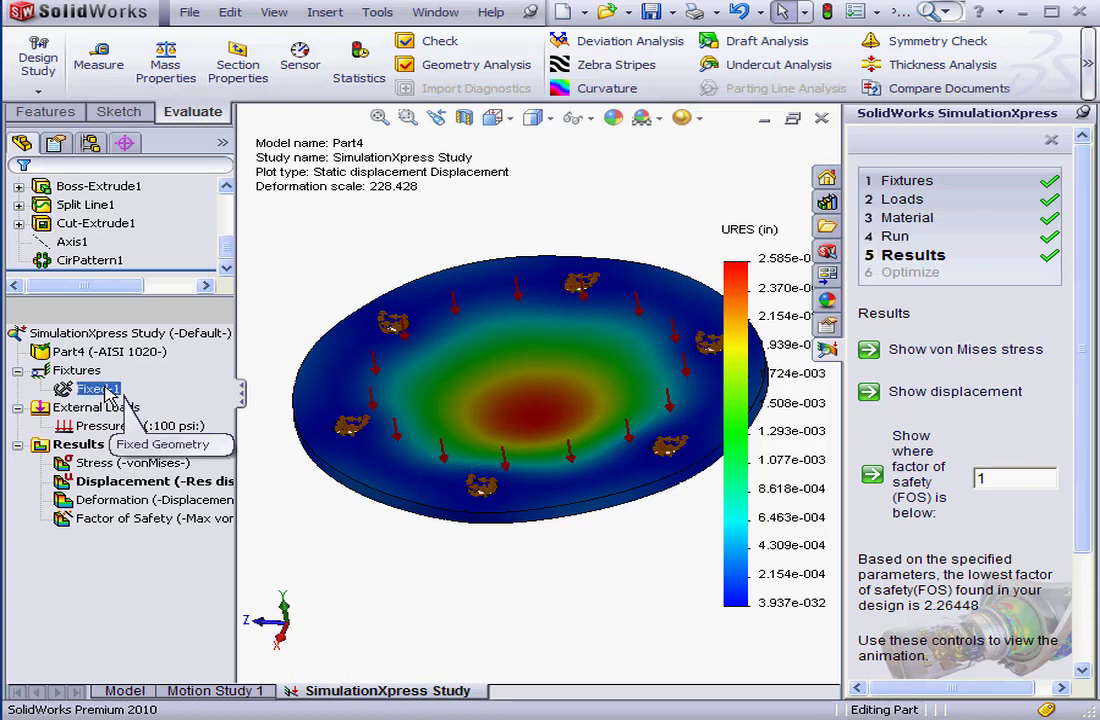
# Redefine Fixed-1 to fix only the outer ring face instead of the six bolt holes
pyautogui.rightClick(101, 390)
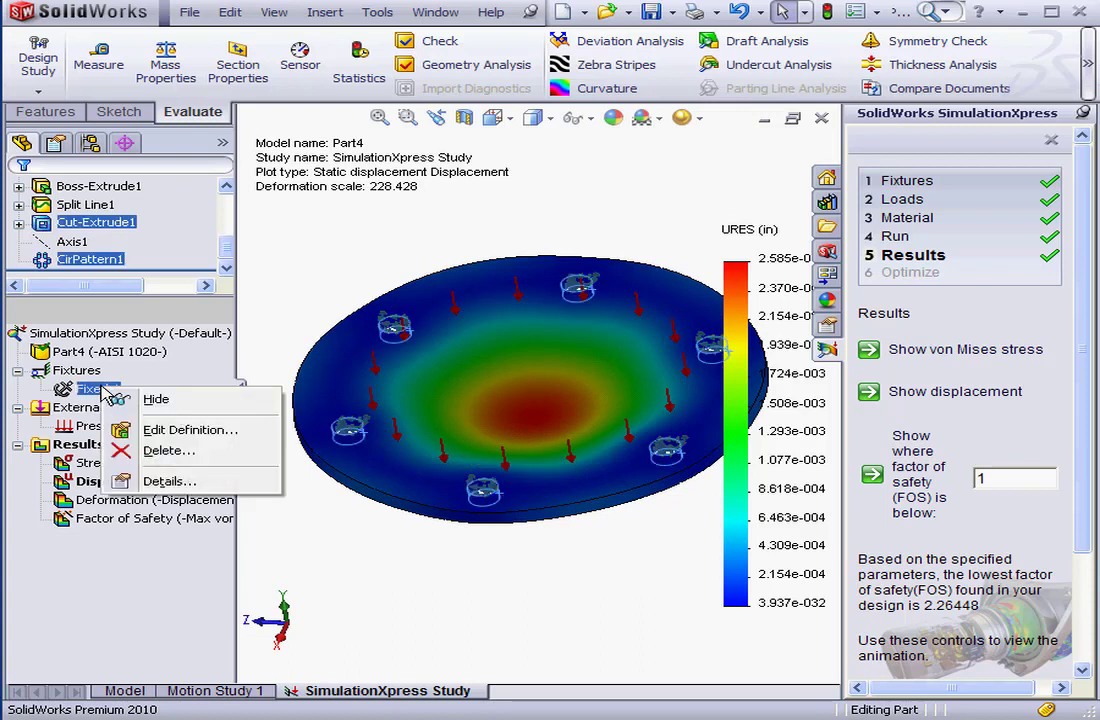
pyautogui.click(146, 431)
pyautogui.rightClick(128, 466)
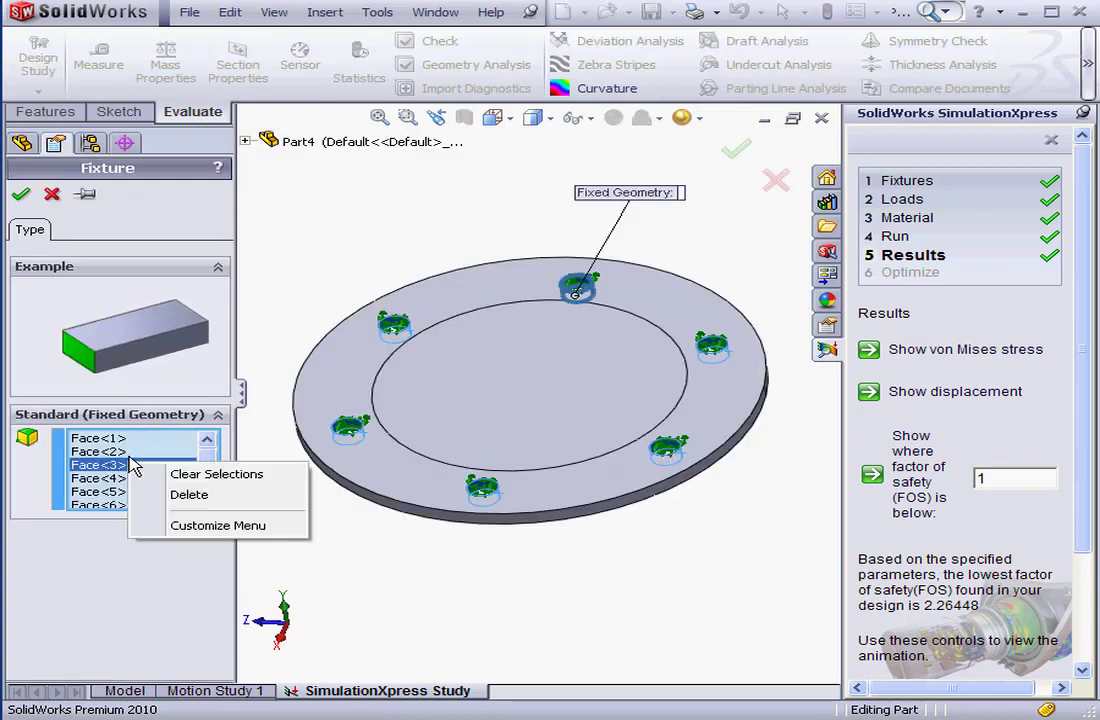
pyautogui.click(185, 475)
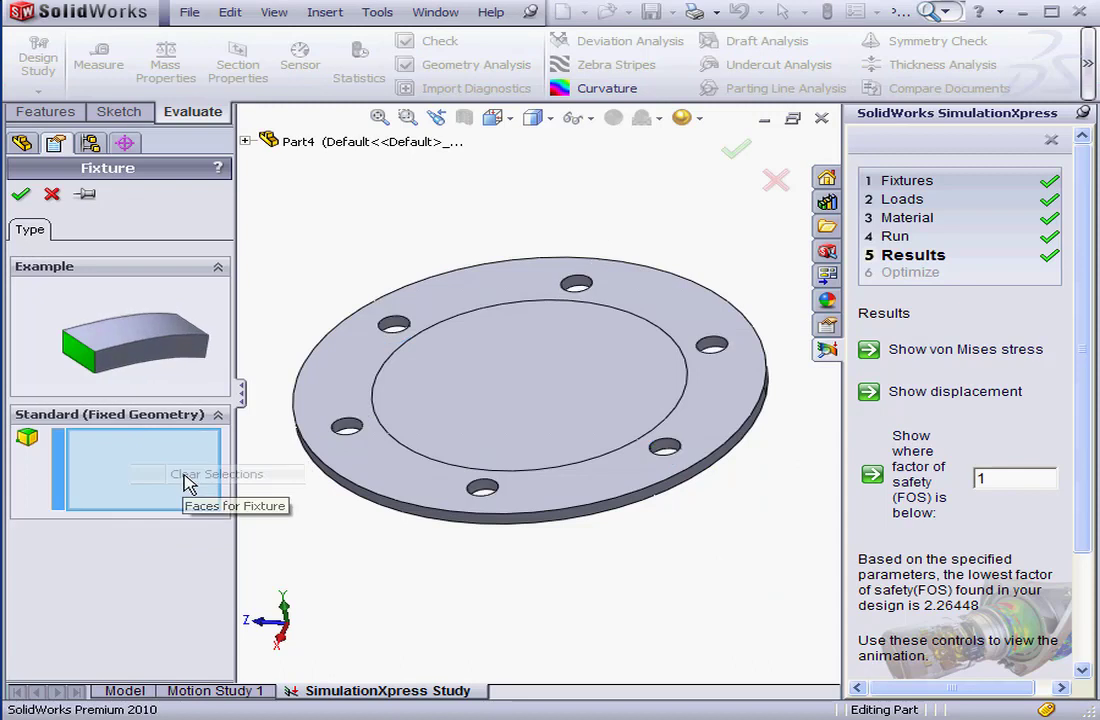
pyautogui.click(383, 481)
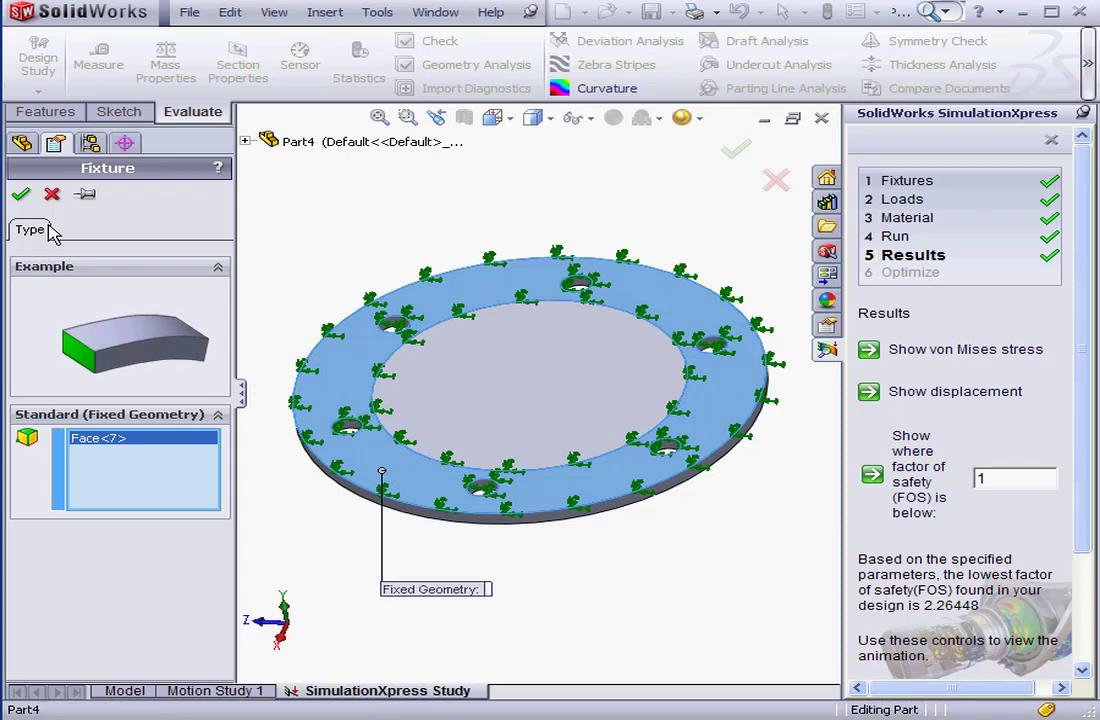
pyautogui.click(22, 197)
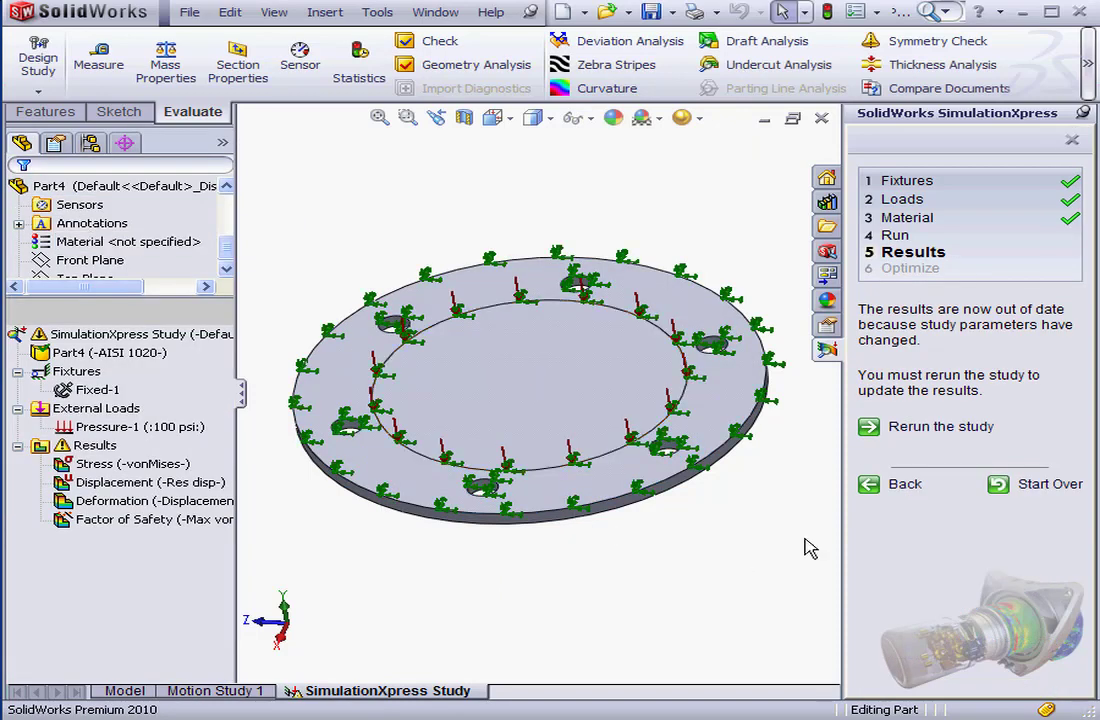
# Rerun the study and accept the deformation, reaching a lowest factor of safety of 6.93557
pyautogui.click(927, 428)
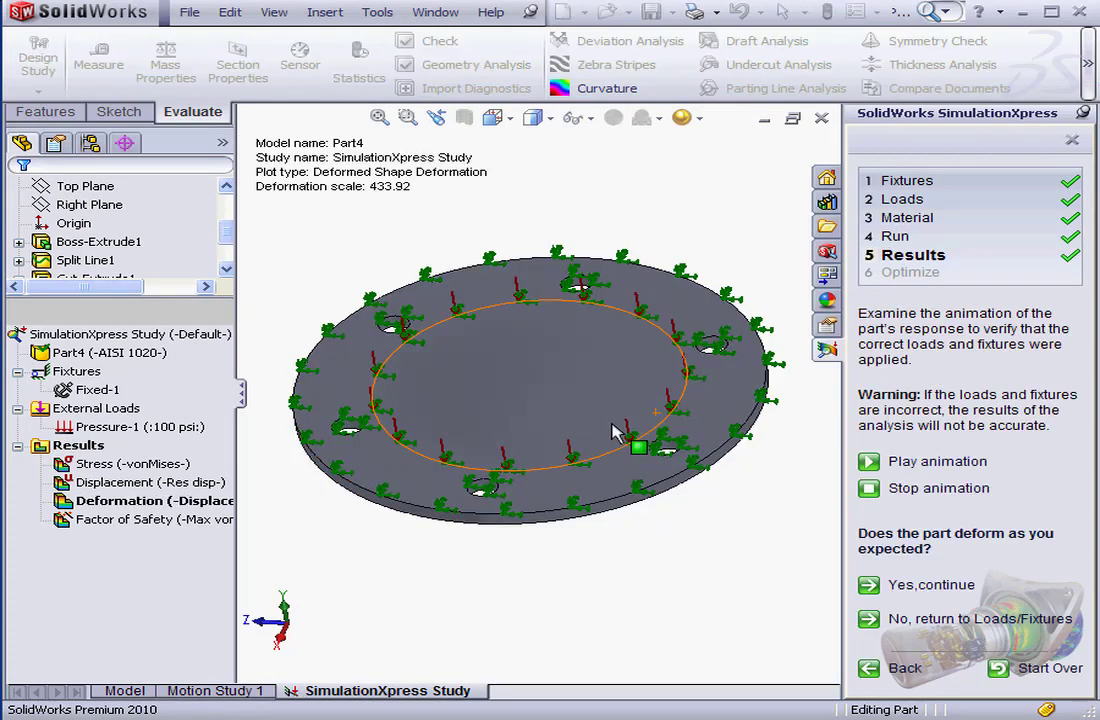
pyautogui.moveTo(614, 437); pyautogui.dragTo(607, 375, button='middle')
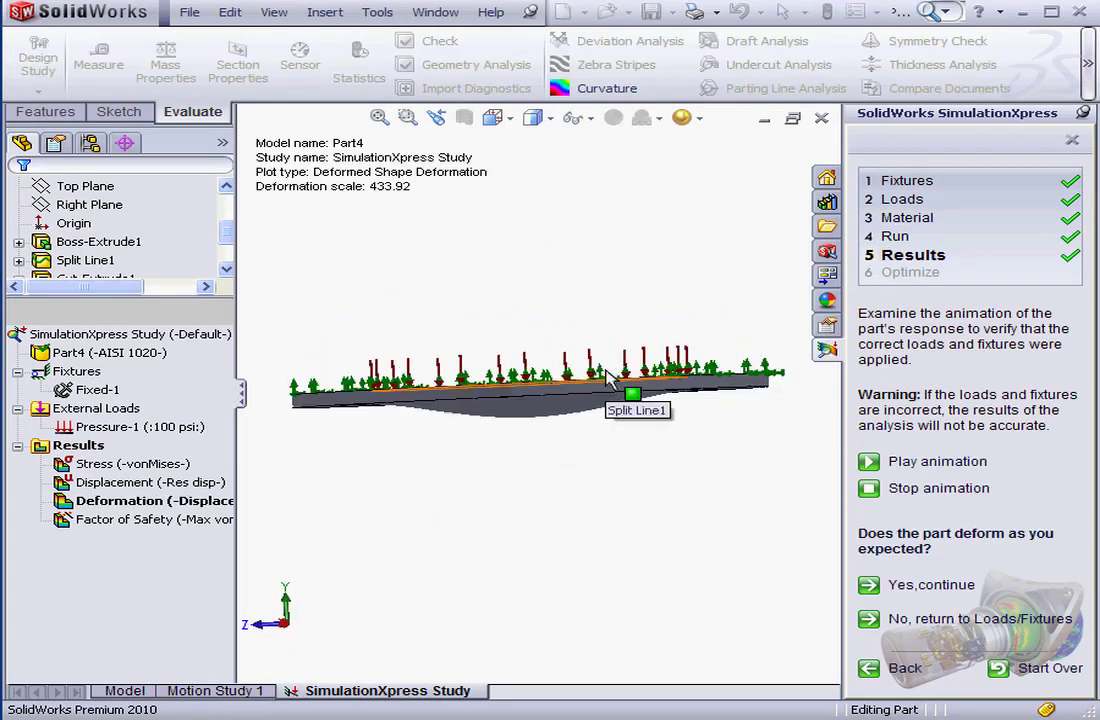
pyautogui.moveTo(608, 445); pyautogui.dragTo(603, 435, button='middle')
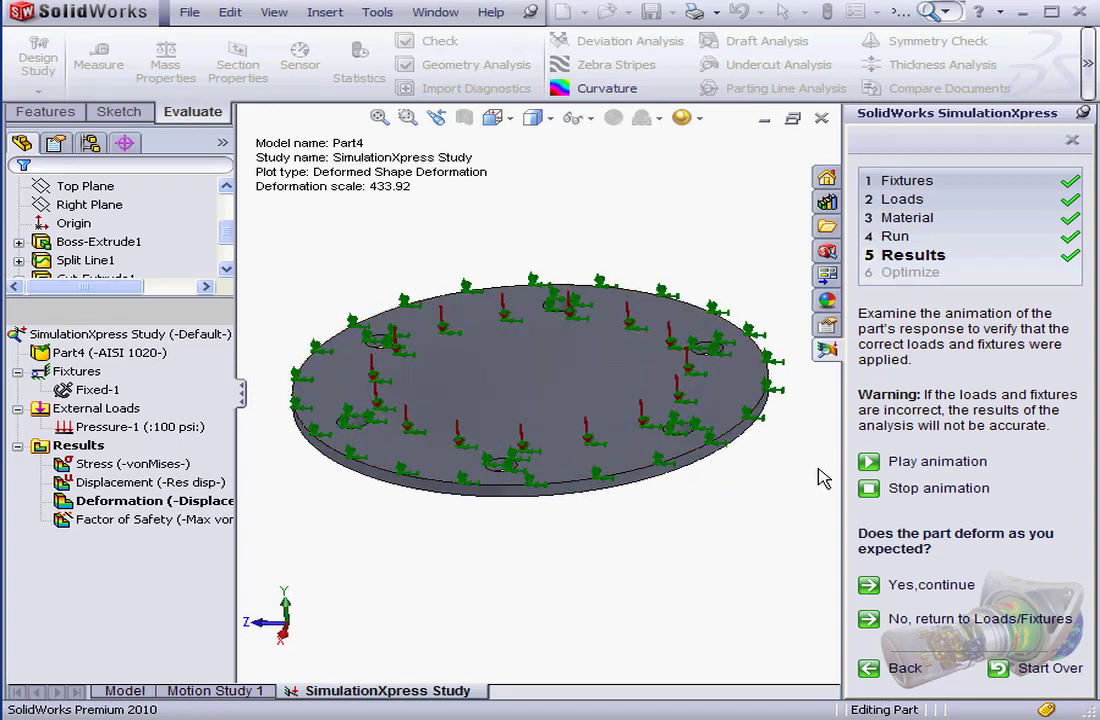
pyautogui.click(940, 489)
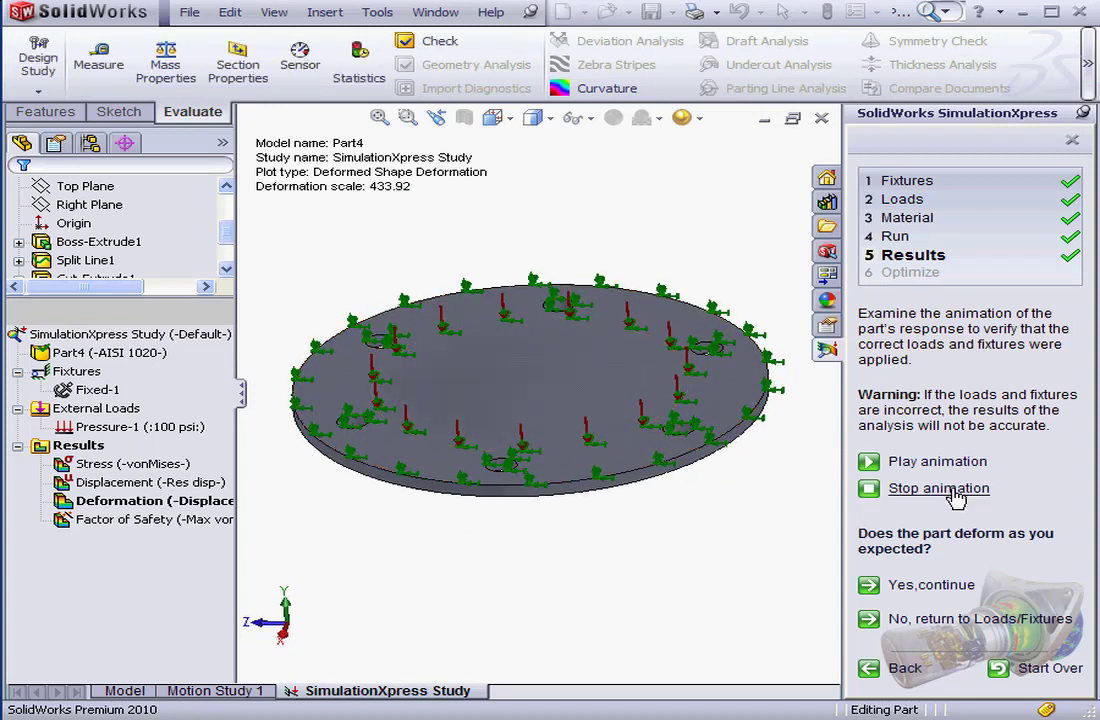
pyautogui.click(930, 586)
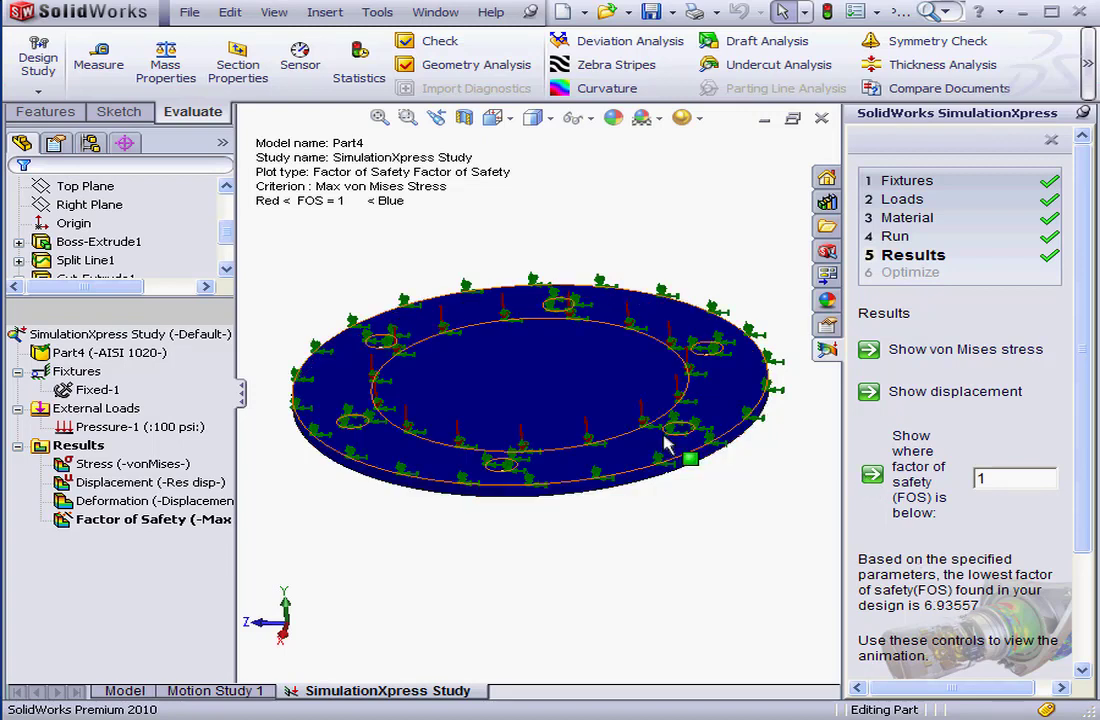
# Add the ring's top face to Fixed-1 as Face<2>
pyautogui.rightClick(98, 389)
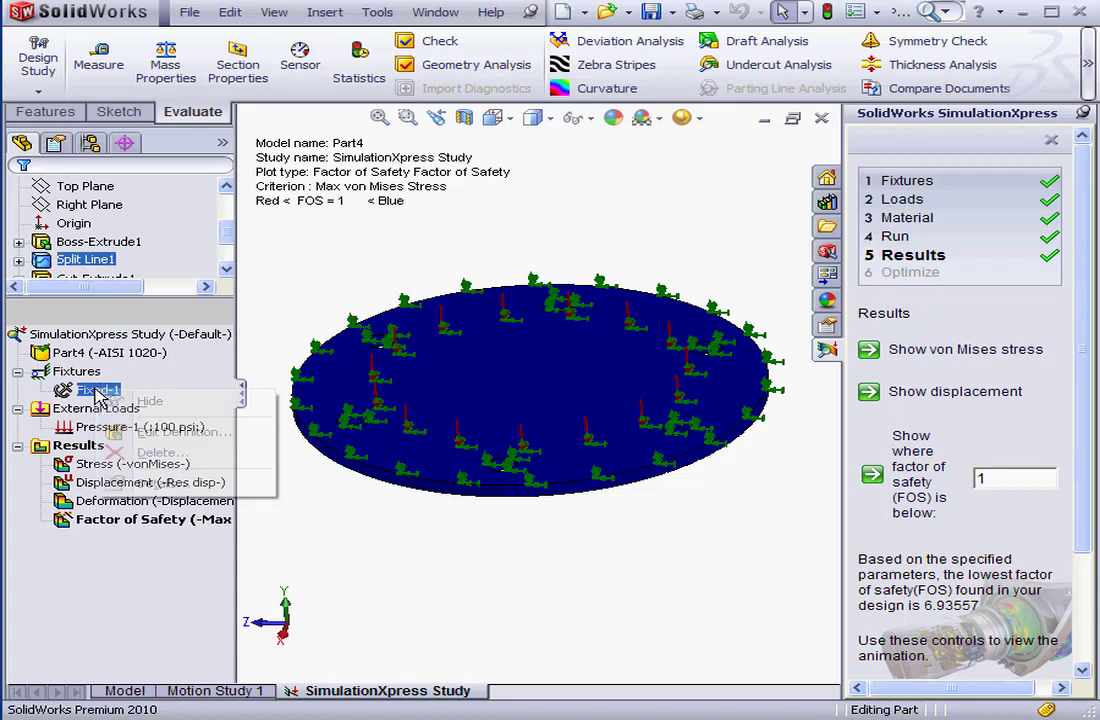
pyautogui.click(142, 431)
pyautogui.moveTo(575, 475); pyautogui.dragTo(714, 423, button='middle')
pyautogui.click(731, 387)
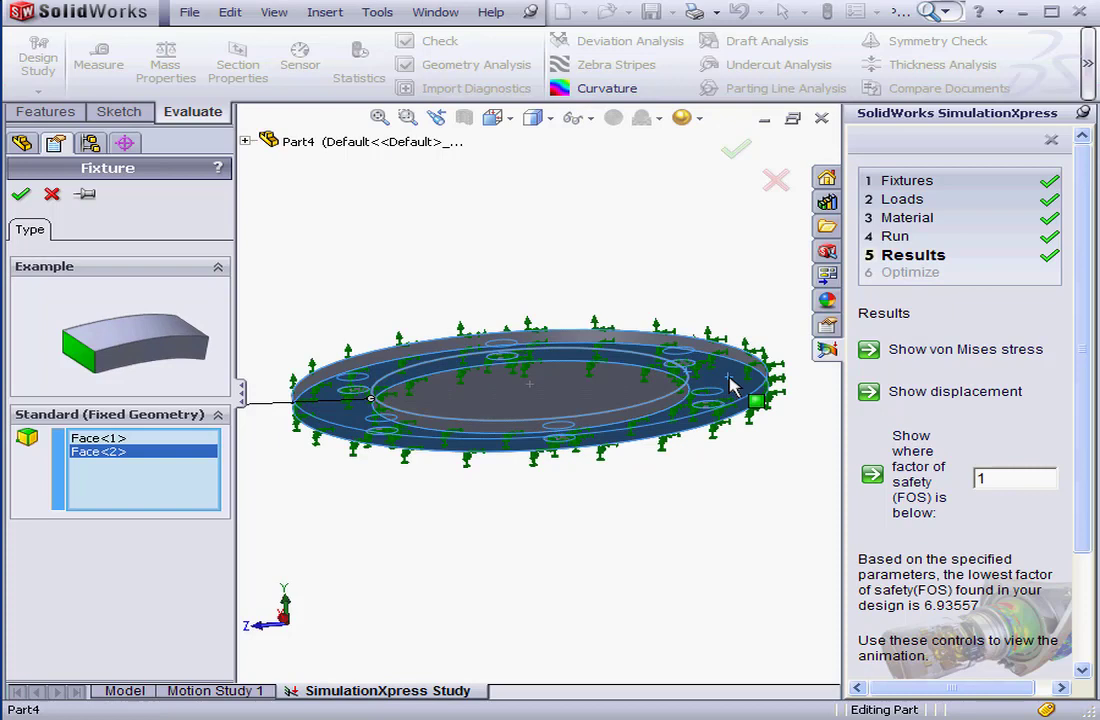
pyautogui.moveTo(601, 331); pyautogui.dragTo(597, 413, button='middle')
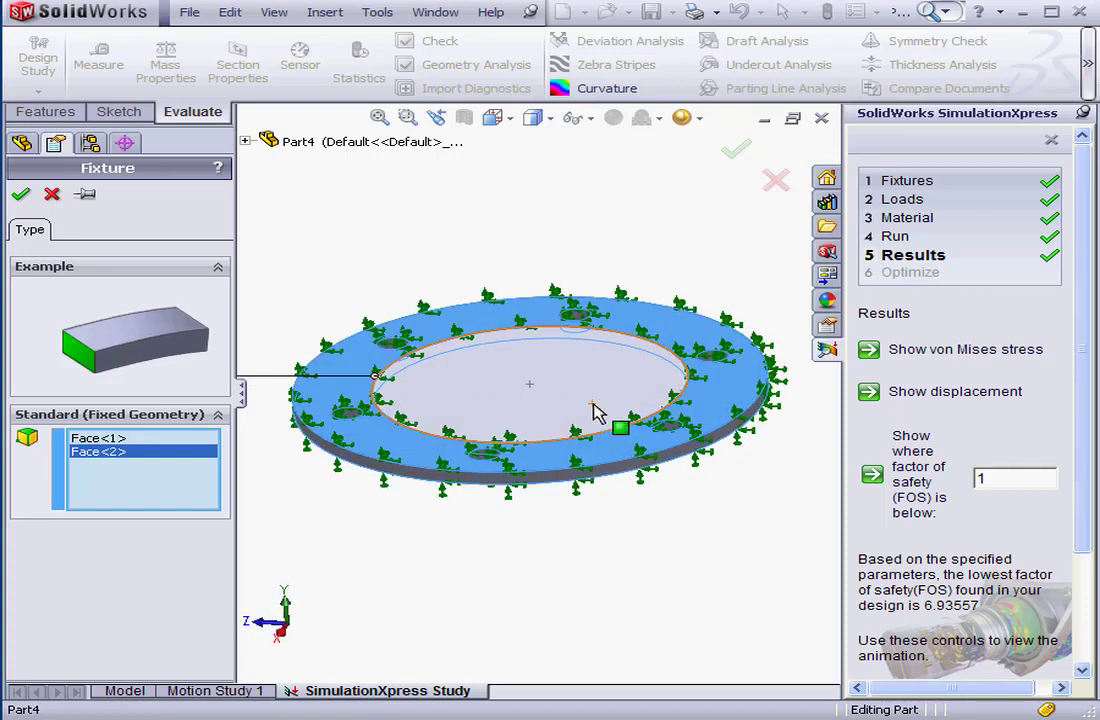
pyautogui.click(20, 197)
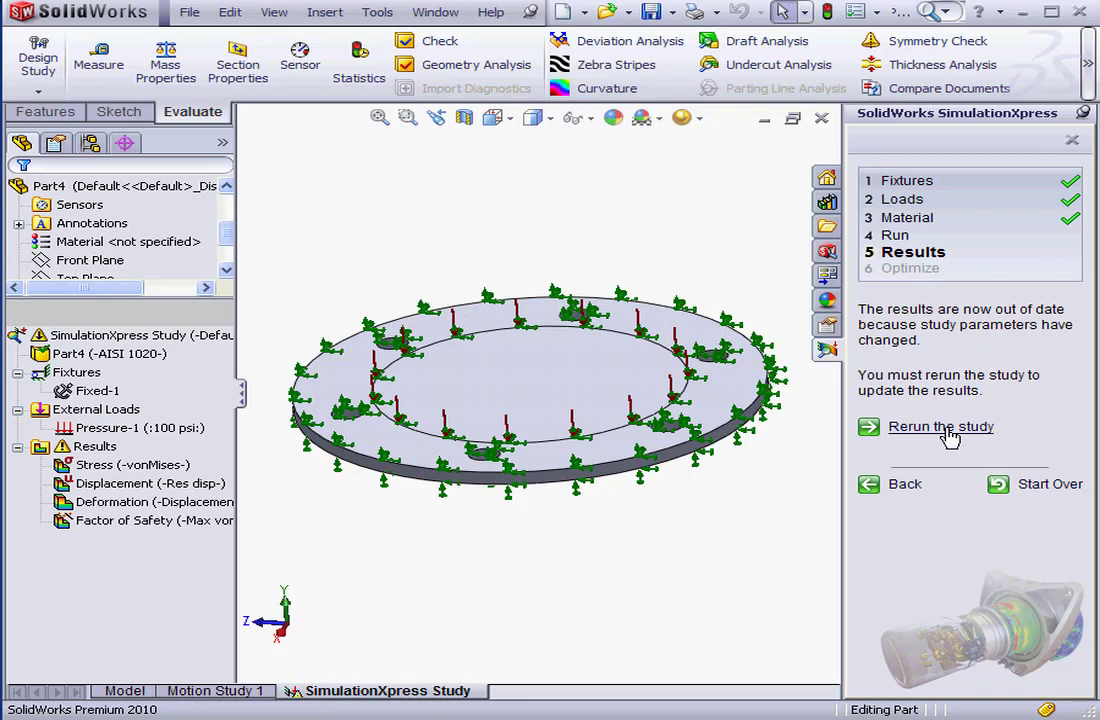
# Rerun the study with the two-face fixtures and check the new factor of safety result, lowest 7.58318
pyautogui.click(900, 237)
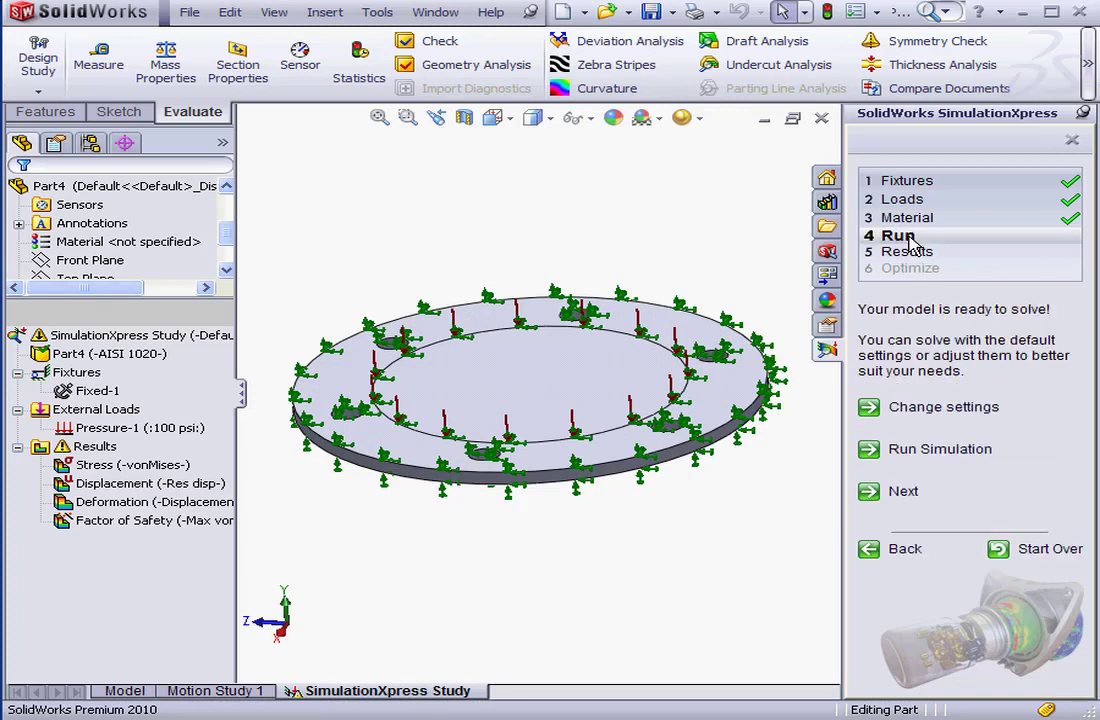
pyautogui.click(940, 449)
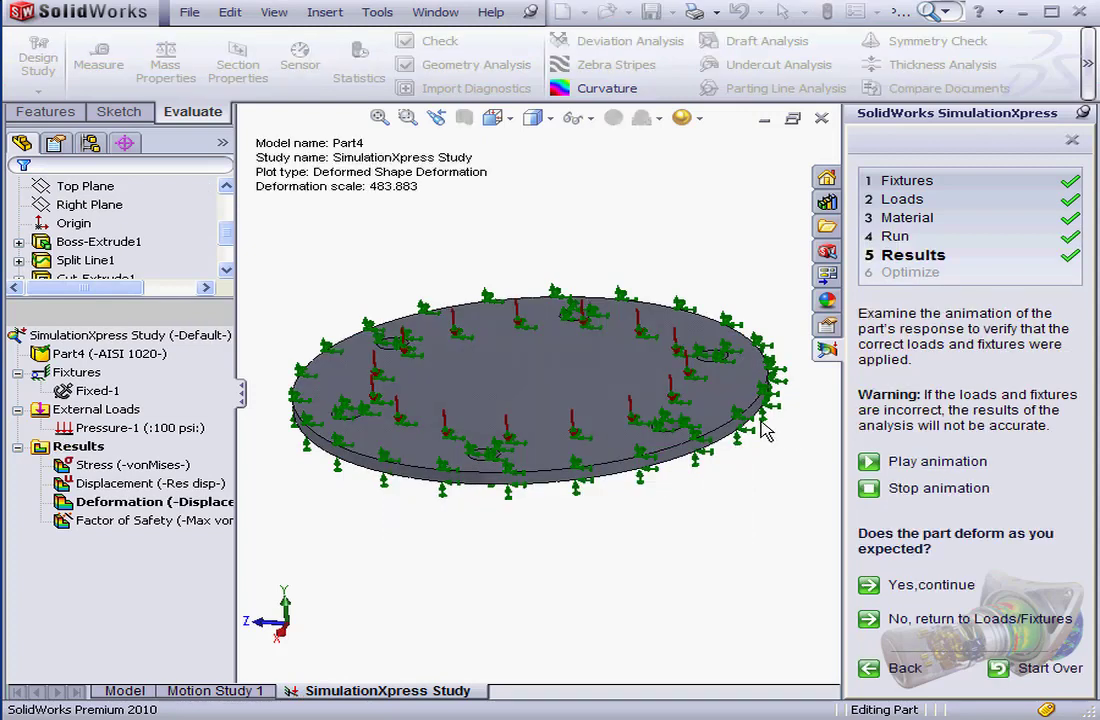
pyautogui.moveTo(645, 430); pyautogui.dragTo(665, 445, button='middle')
pyautogui.click(946, 491)
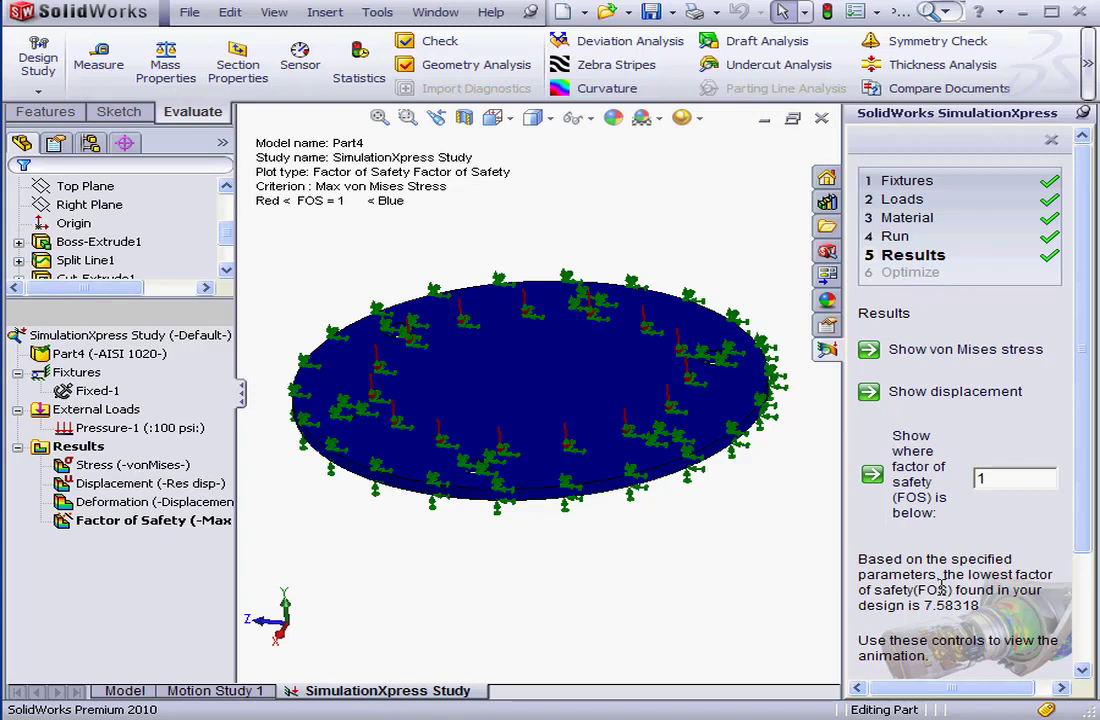
# Review the von Mises stress and displacement plots, then finish viewing results
pyautogui.click(985, 349)
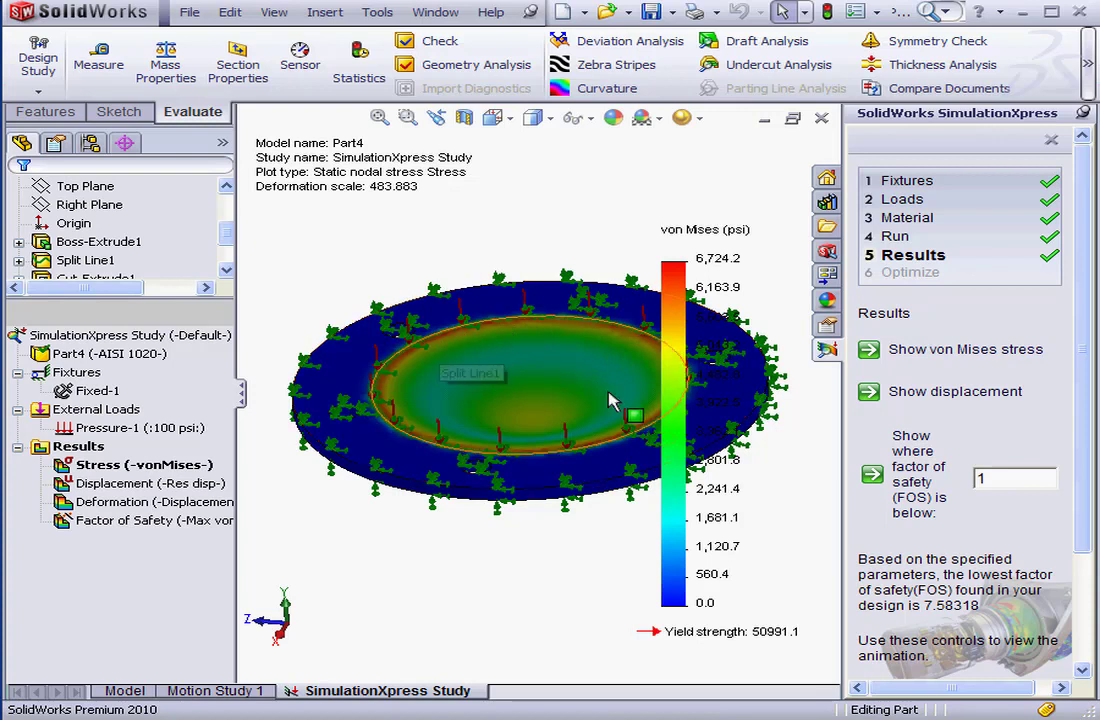
pyautogui.click(937, 394)
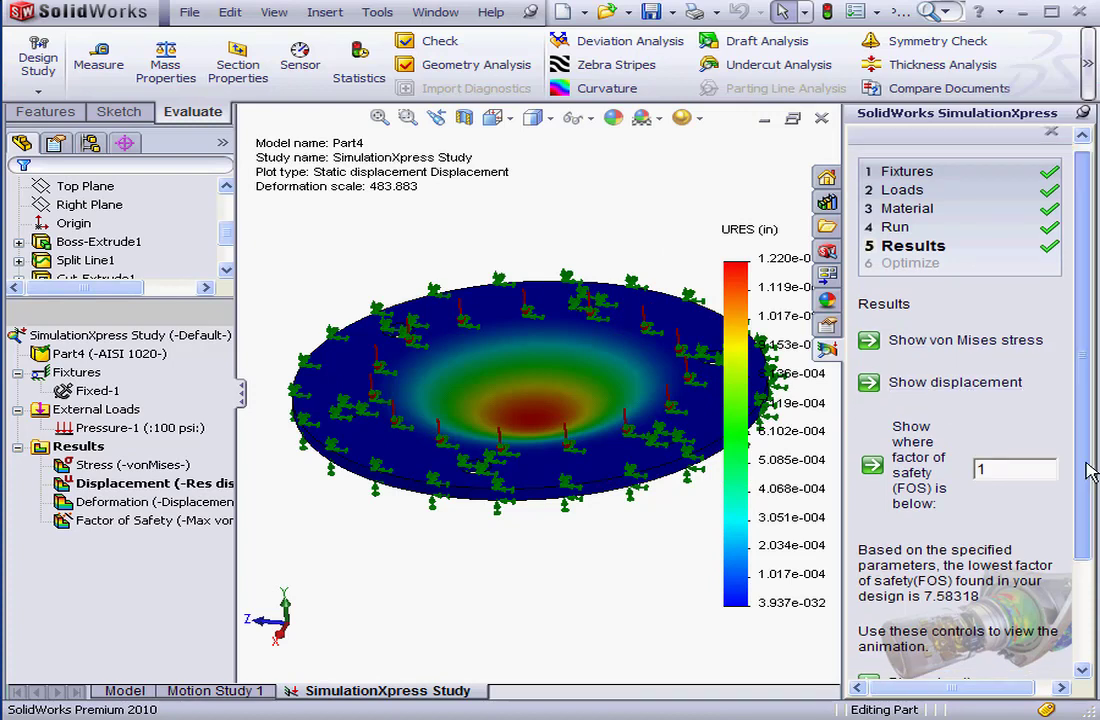
pyautogui.moveTo(1086, 460); pyautogui.dragTo(1095, 590)
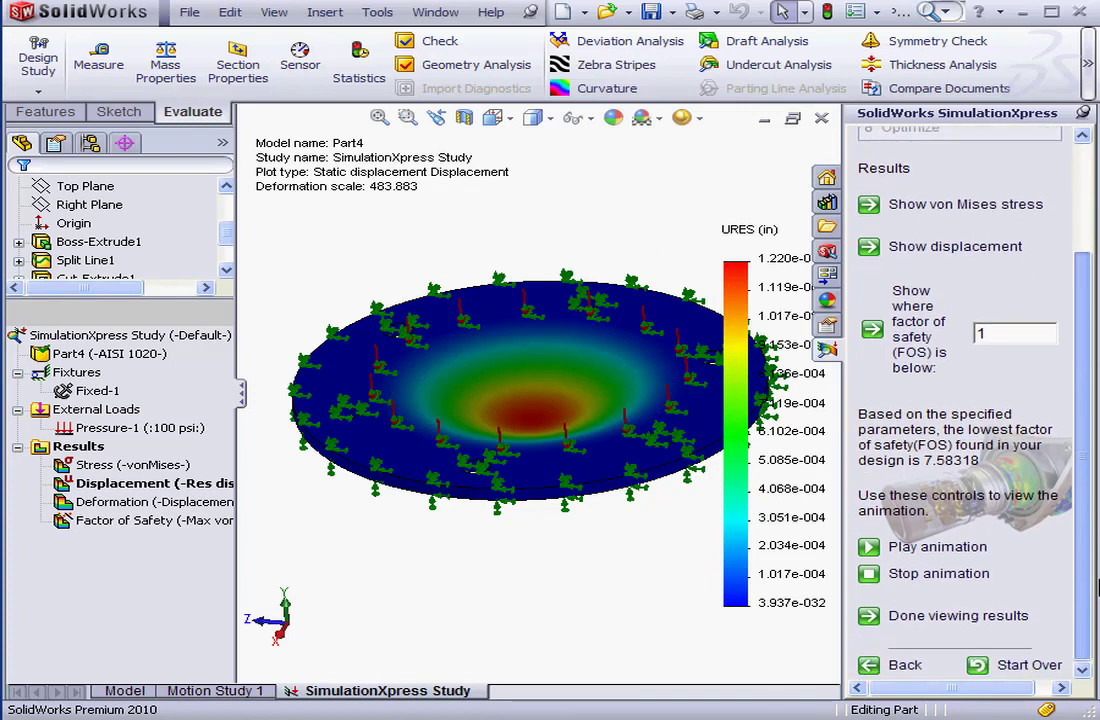
pyautogui.click(987, 608)
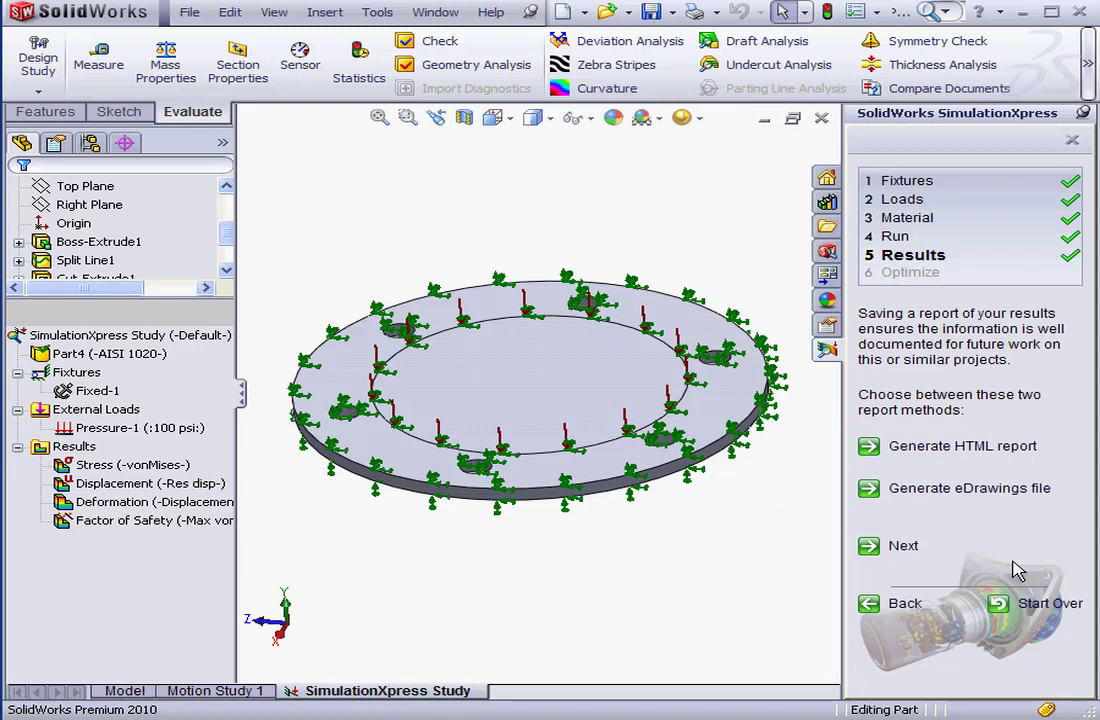
# Choose to optimize the design and pick flange thickness D1@Boss-Extrude1 as the variable parameter
pyautogui.click(903, 547)
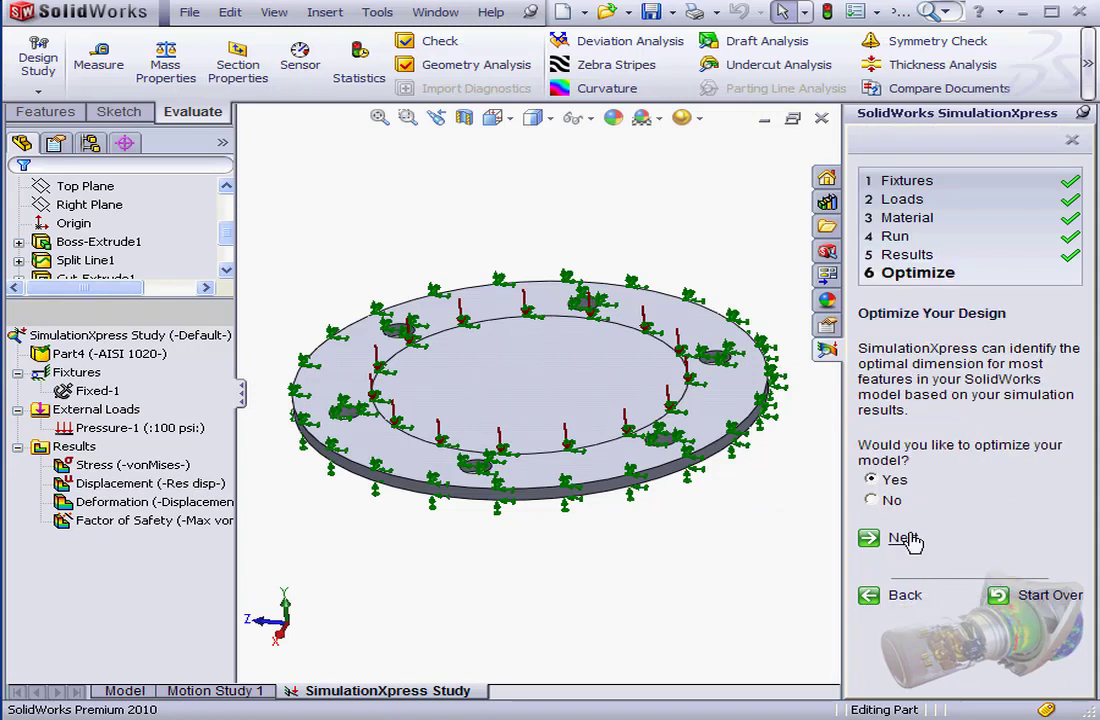
pyautogui.click(905, 539)
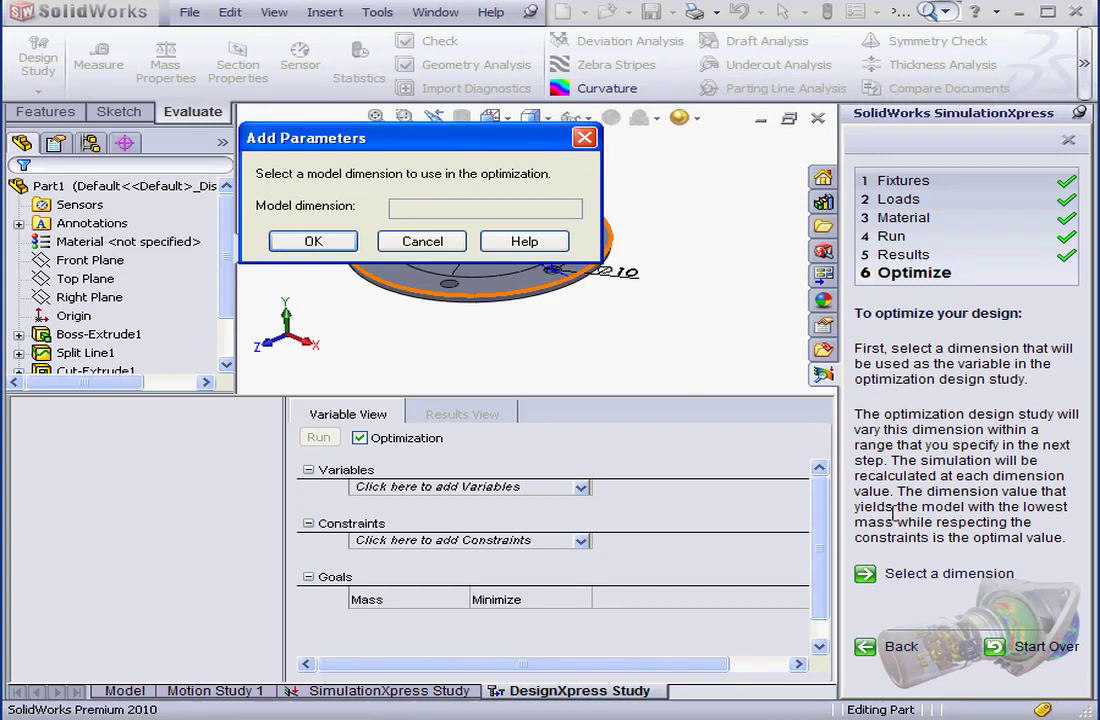
pyautogui.moveTo(540, 138); pyautogui.dragTo(962, 112)
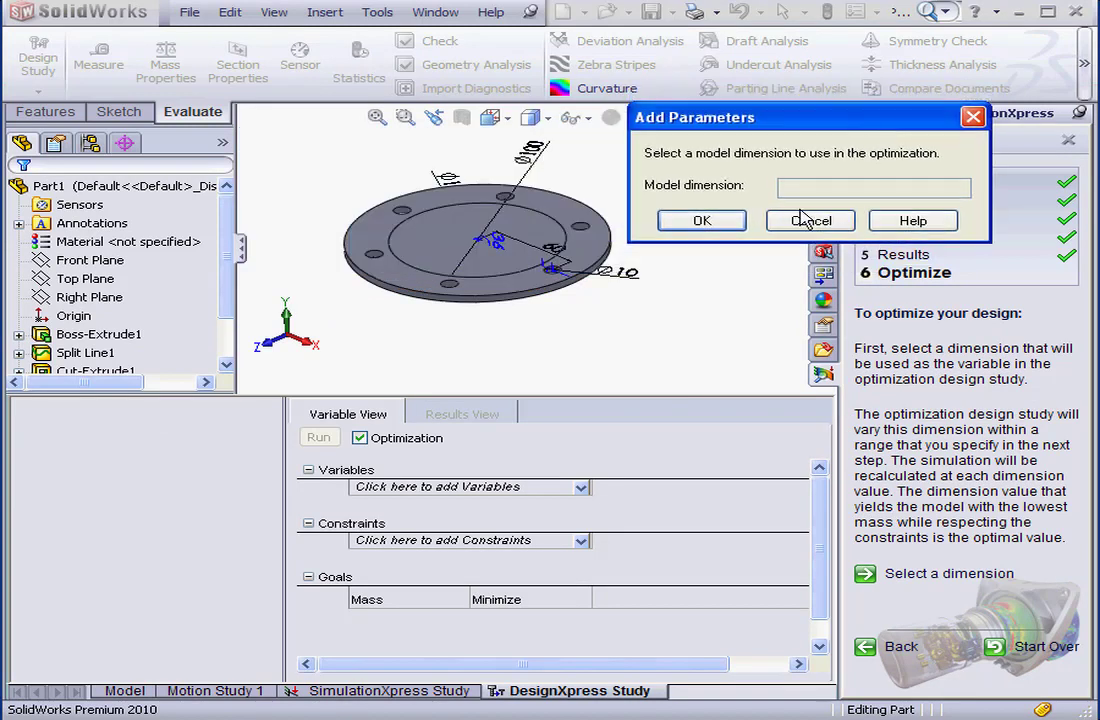
pyautogui.scroll(-6, 540, 265)
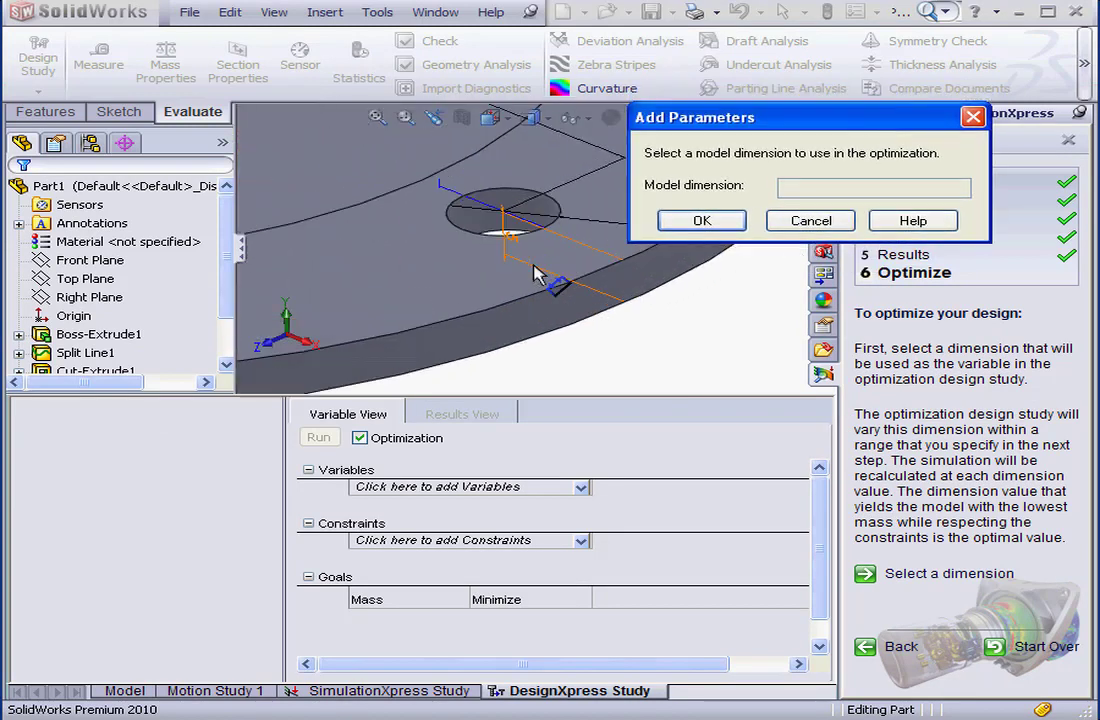
pyautogui.click(504, 238)
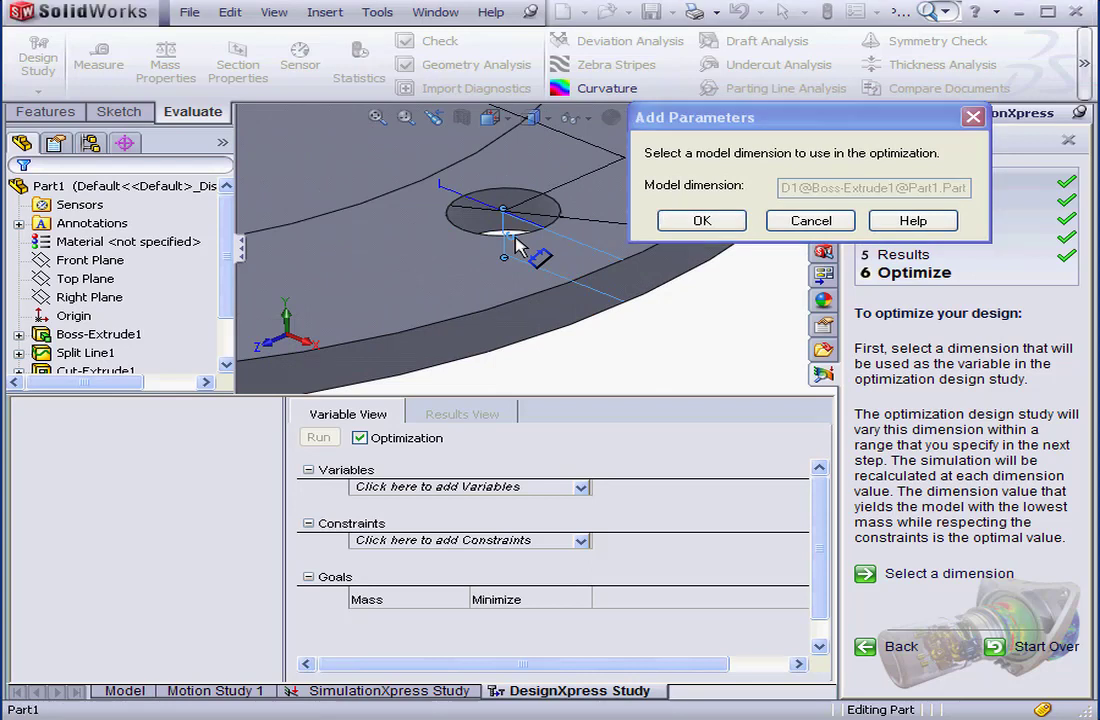
# Confirm the thickness parameter with a Min/Max range of 2.5 mm to 7.5 mm
pyautogui.click(706, 222)
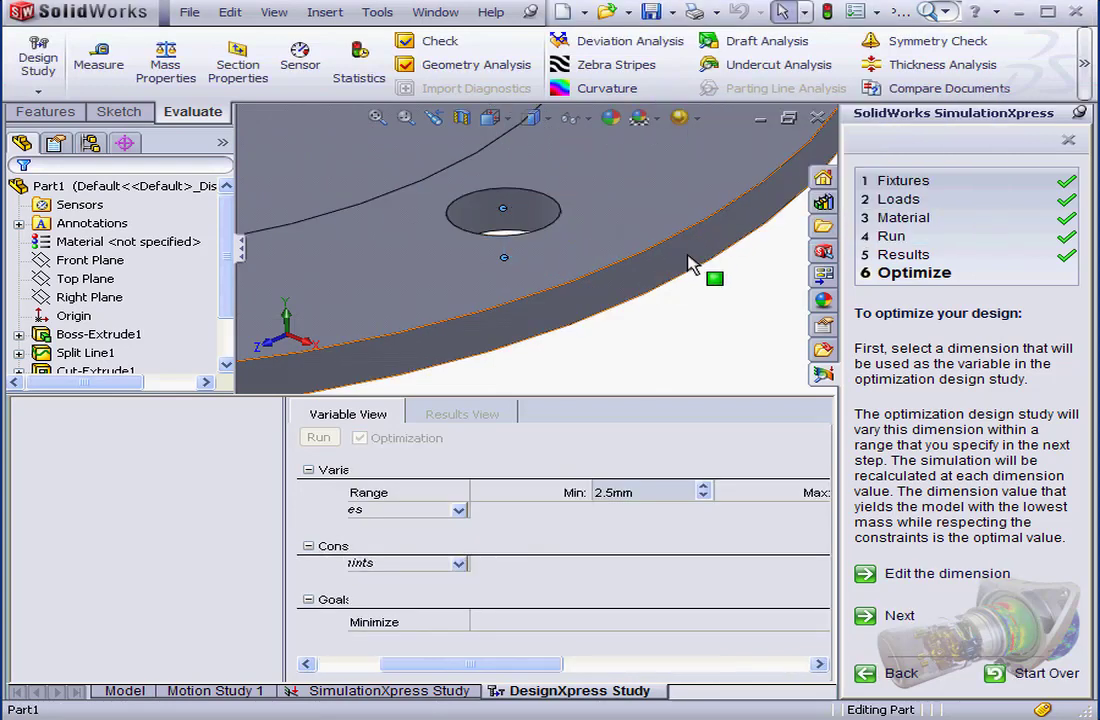
pyautogui.moveTo(518, 666); pyautogui.dragTo(633, 666)
pyautogui.click(650, 491)
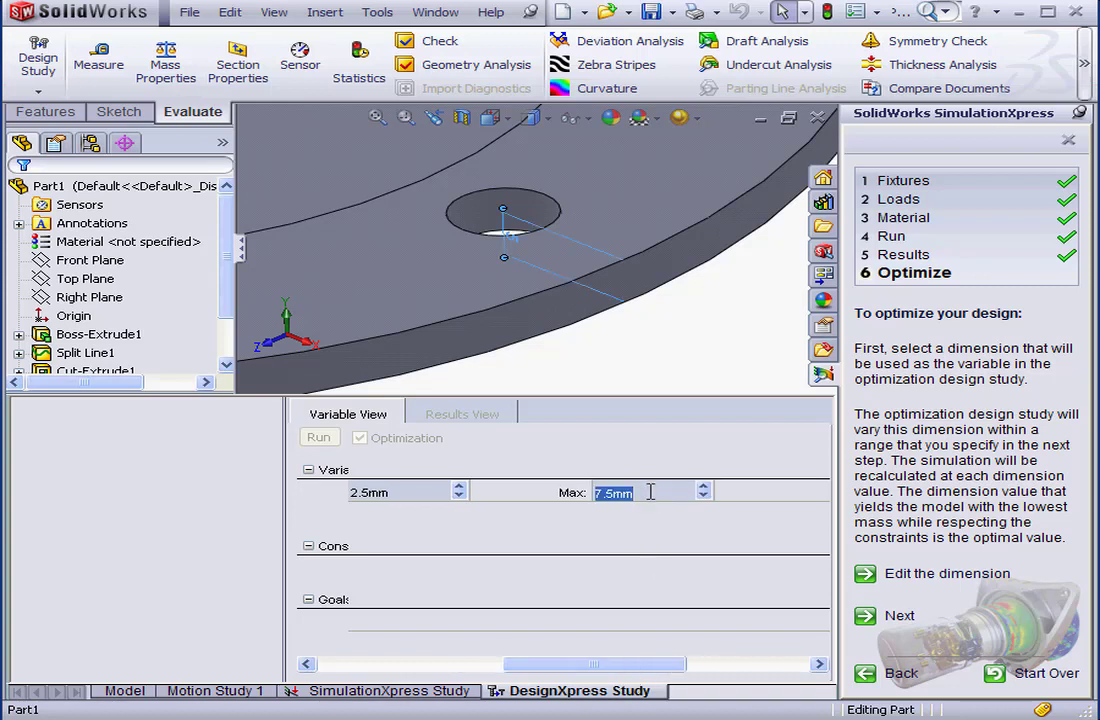
pyautogui.moveTo(655, 666); pyautogui.dragTo(540, 666)
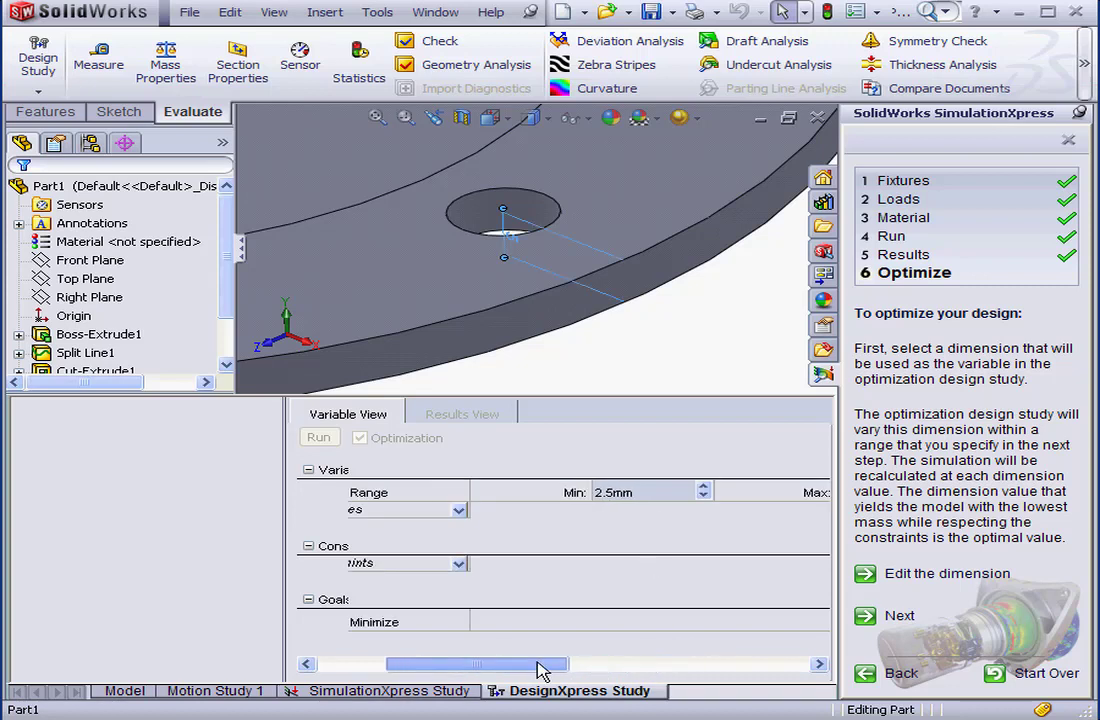
# Add a Factor of Safety constraint with a minimum value of 4
pyautogui.click(460, 568)
pyautogui.click(462, 566)
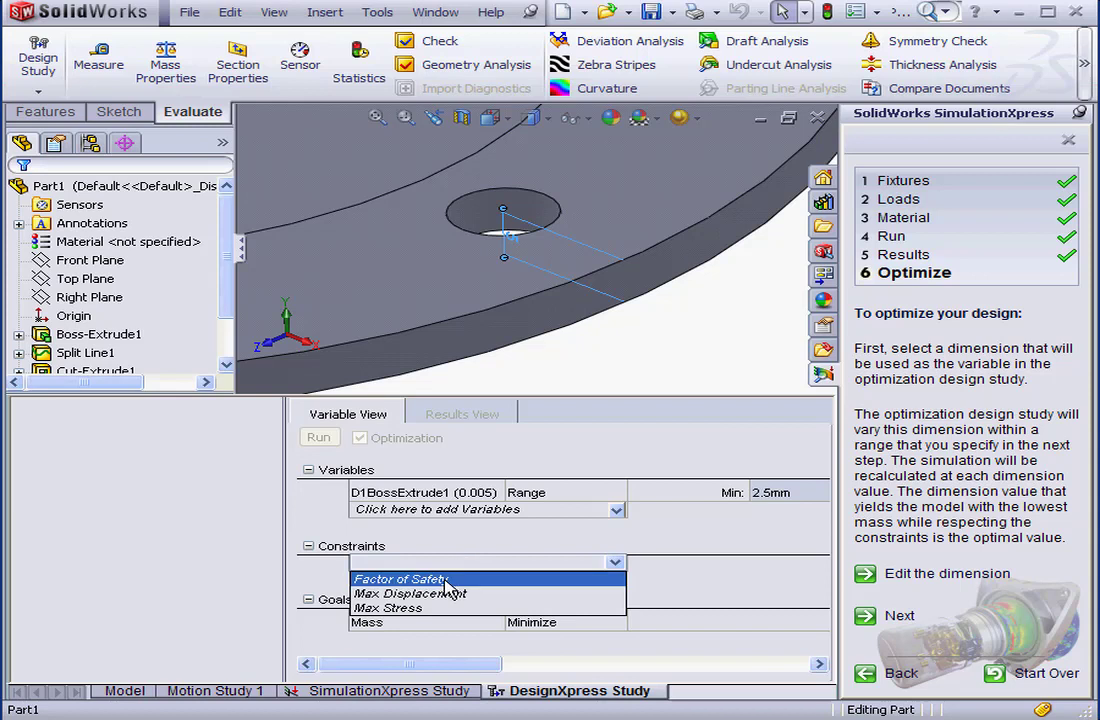
pyautogui.click(450, 583)
pyautogui.click(778, 570)
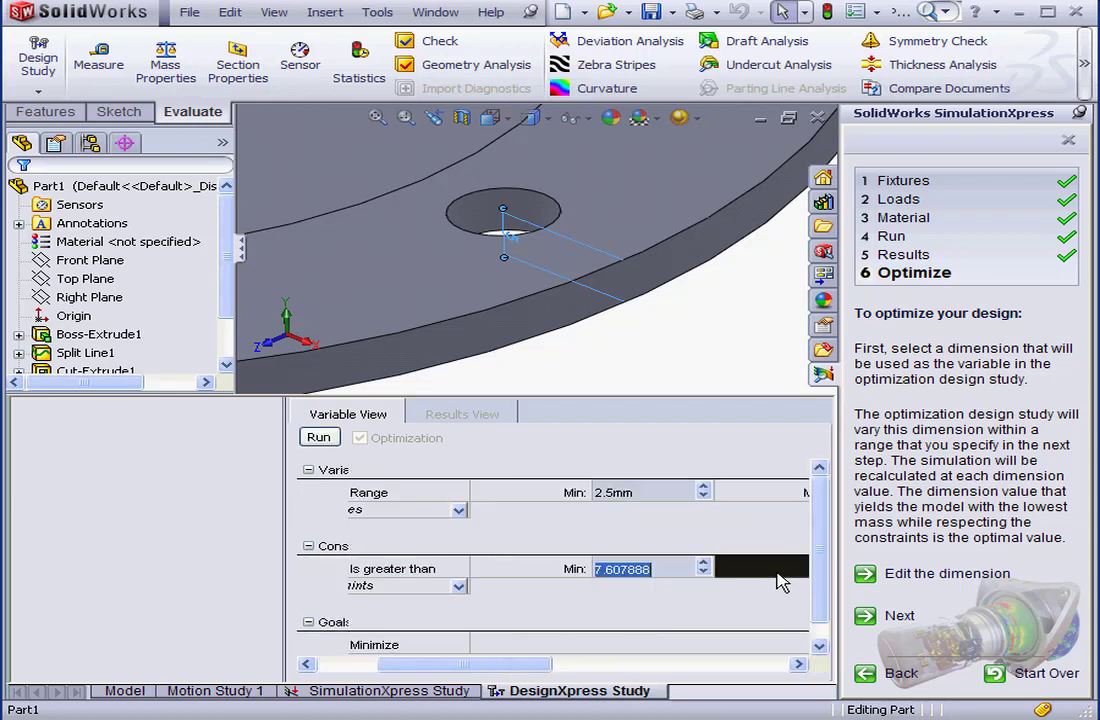
pyautogui.write('4')
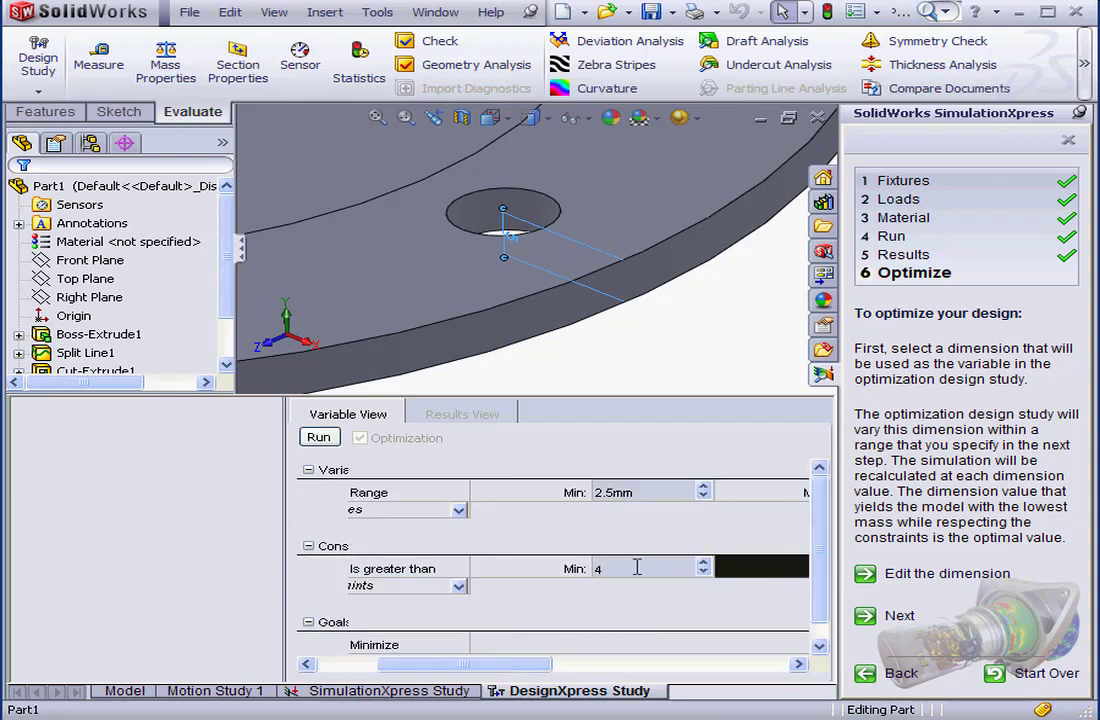
# Run the DesignXpress optimization to find the optimal flange thickness
pyautogui.click(320, 439)
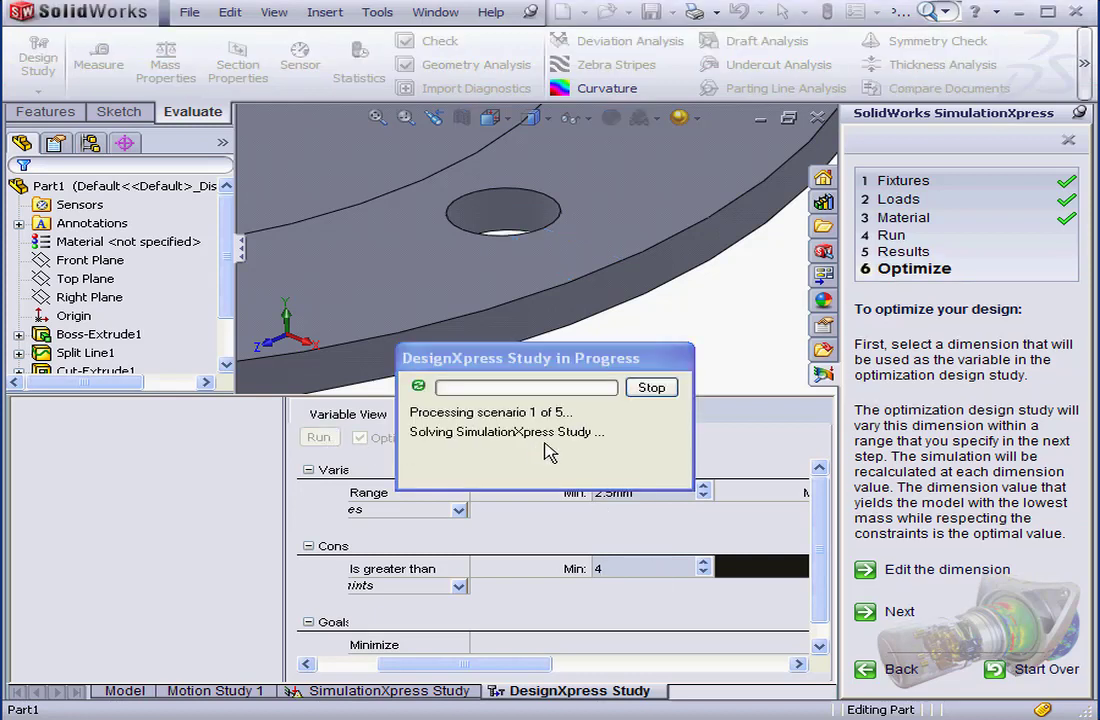